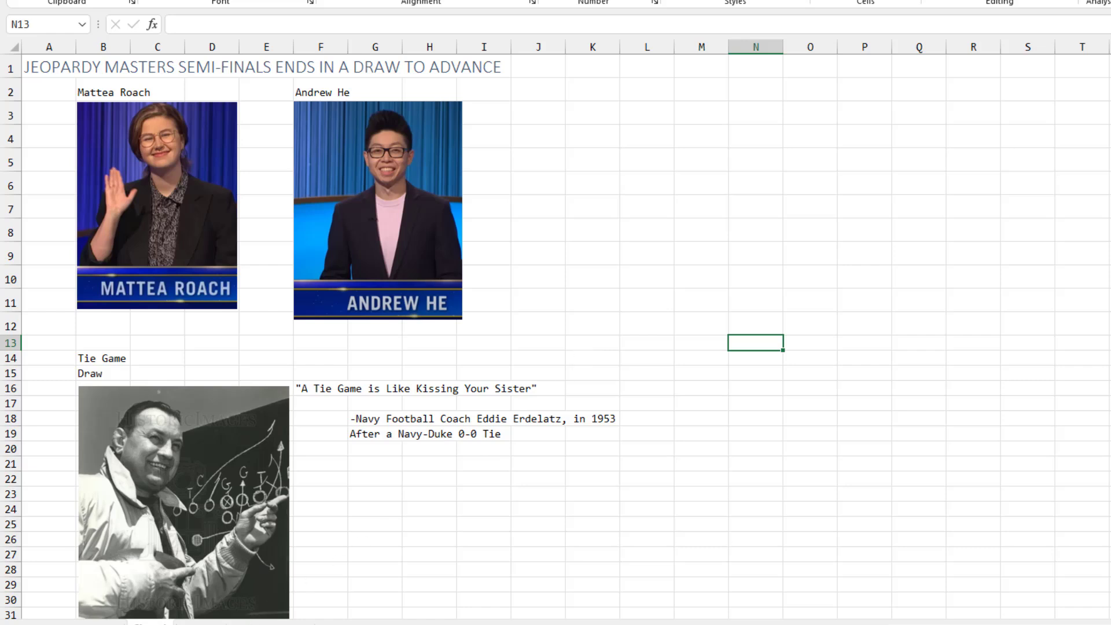
# - Open the analysis sheet, where COMBIN of 4 players taken 3 gives 4 games, 6 scenarios and 1296 outcomes
pyautogui.click(200, 623)
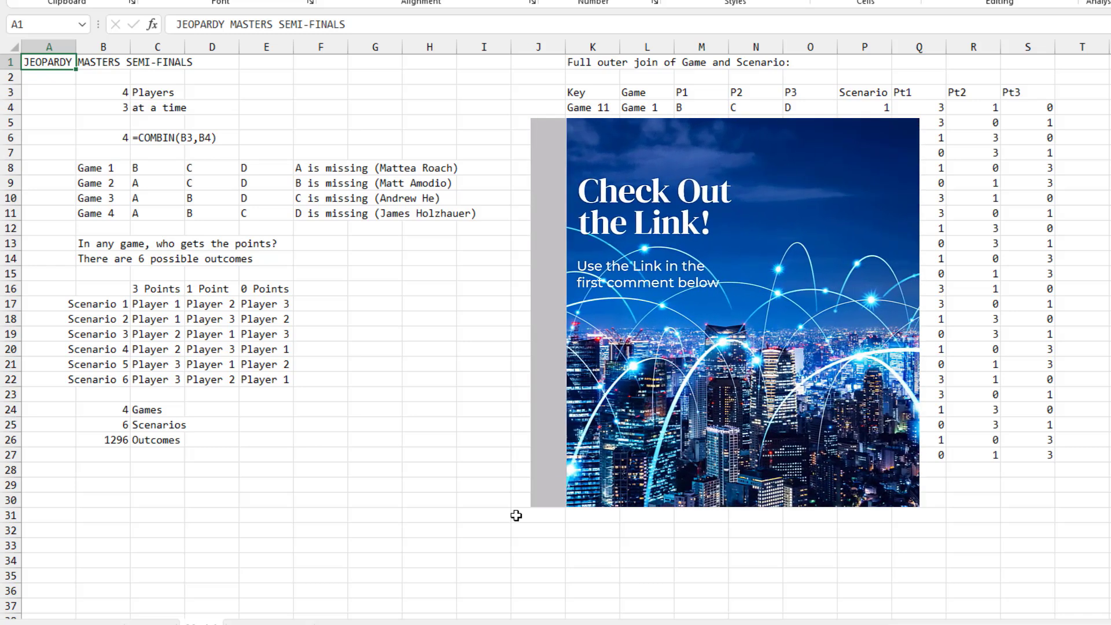
# - Jump right along row 1 to the summary tables in columns AU–BB, showing 240 tied scenarios of 1296
pyautogui.press('Right')
pyautogui.press('Right')
pyautogui.press('Right')
pyautogui.press('Right')
pyautogui.press('Right')
pyautogui.press('Right')
pyautogui.press('Right')
pyautogui.press('Right')
pyautogui.press('Right')
pyautogui.press('Right')
pyautogui.press('Right')
pyautogui.press('Right')
pyautogui.press('Right')
pyautogui.press('Right')
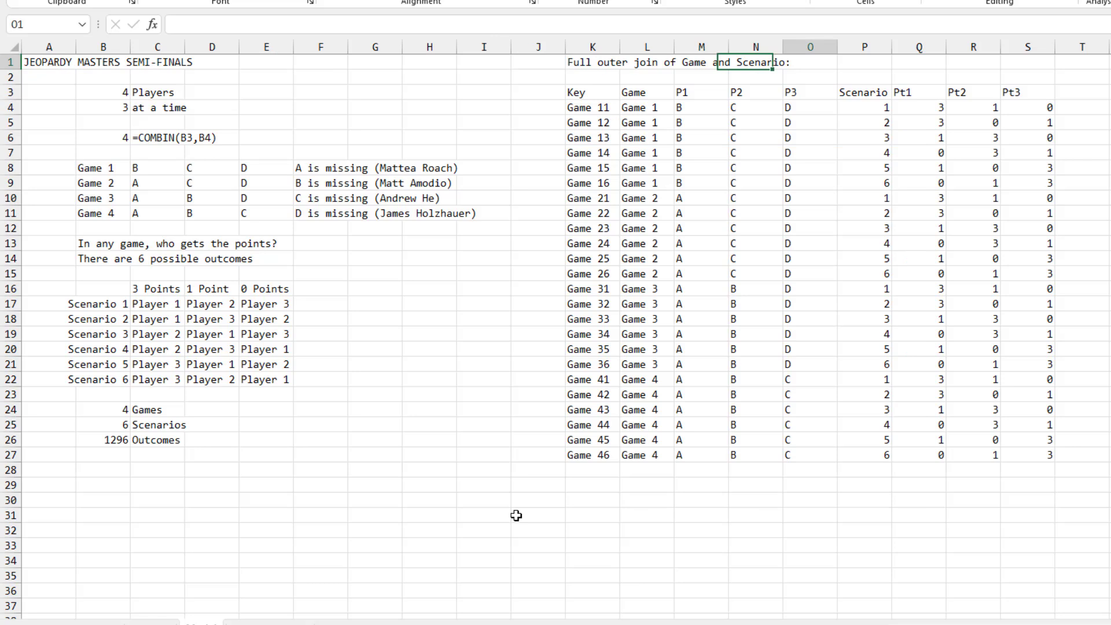
pyautogui.press('Right')
pyautogui.press('Right')
pyautogui.press('Right')
pyautogui.press('Right')
pyautogui.press('Right')
pyautogui.press('Right')
pyautogui.press('Right')
pyautogui.press('Right')
pyautogui.press('Right')
pyautogui.press('Right')
pyautogui.press('Right')
pyautogui.press('Right')
pyautogui.press('Right')
pyautogui.press('Right')
pyautogui.press('Right')
pyautogui.press('Right')
pyautogui.press('Right')
pyautogui.press('Right')
pyautogui.press('Right')
pyautogui.press('Right')
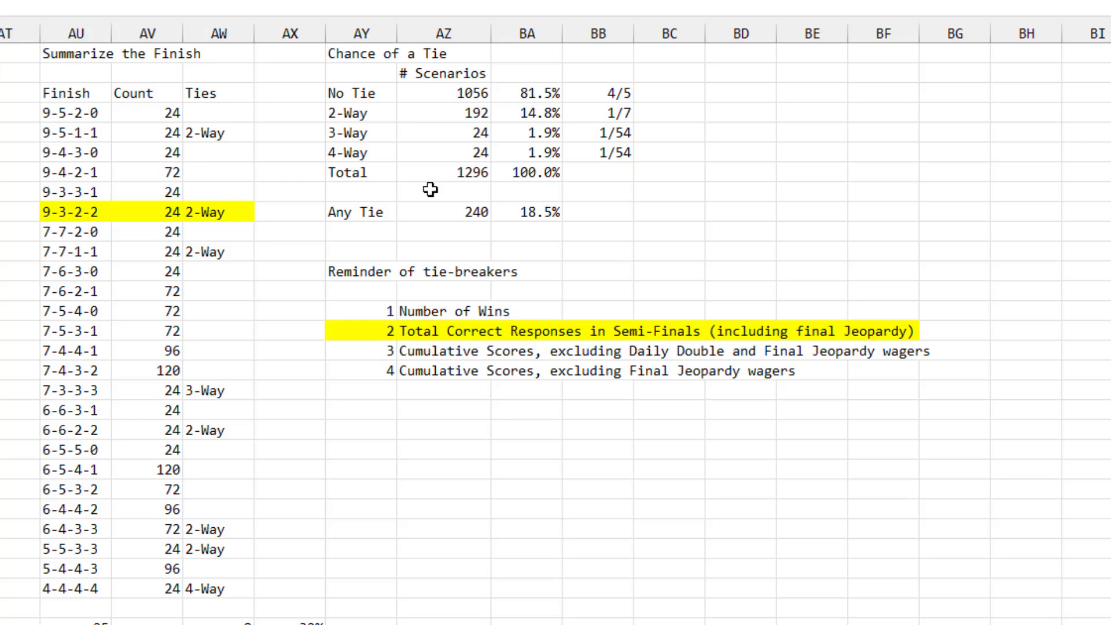
pyautogui.click(432, 210)
pyautogui.click(533, 210)
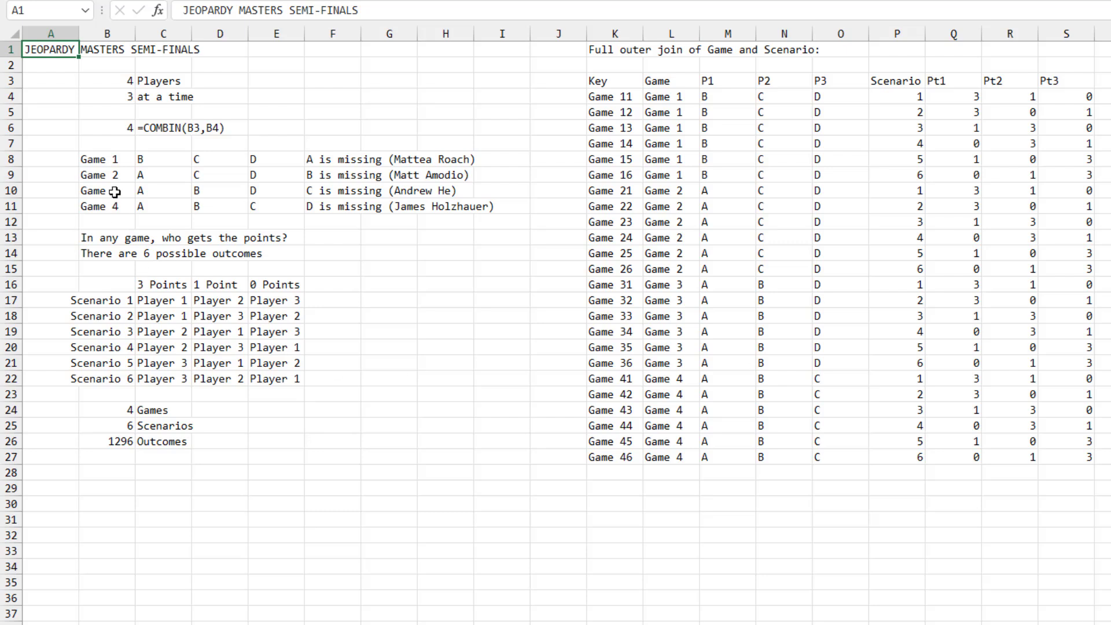
pyautogui.click(130, 86)
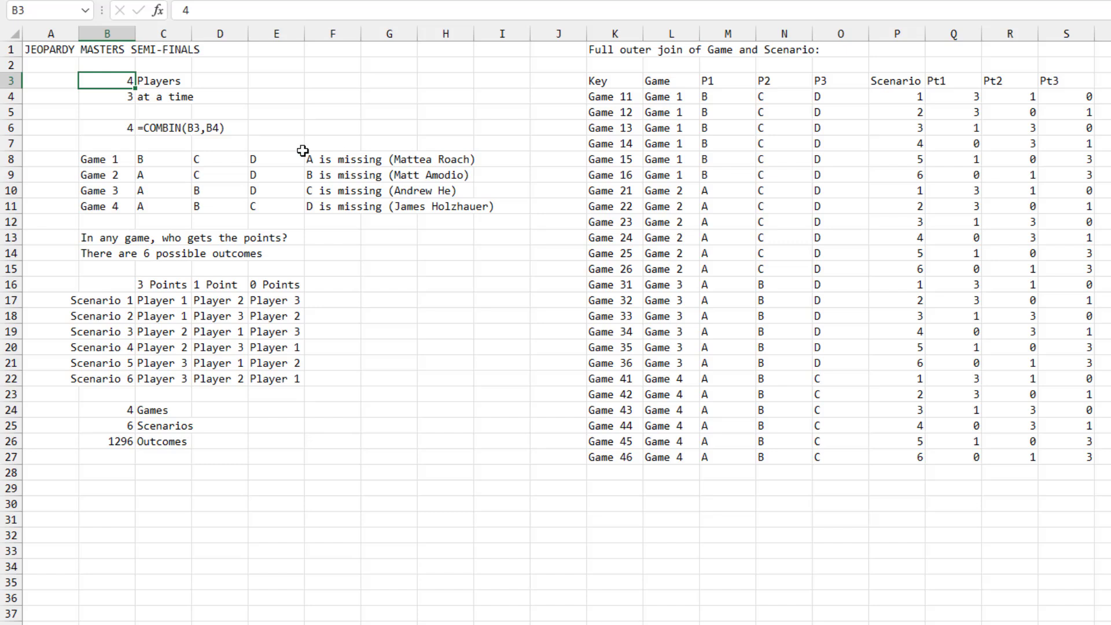
pyautogui.click(123, 125)
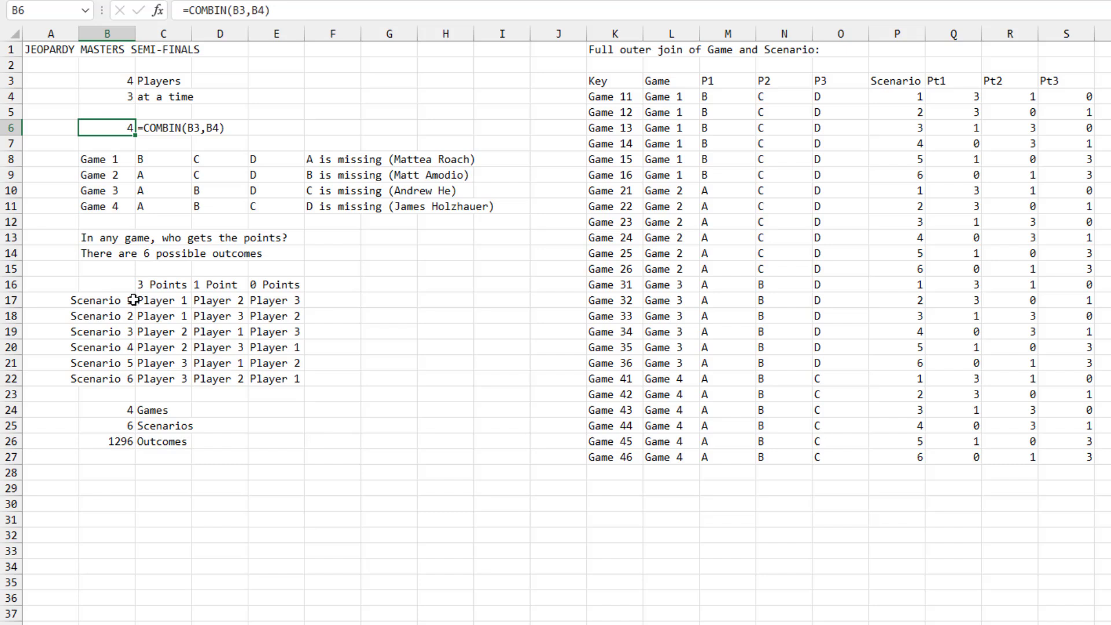
pyautogui.click(179, 301)
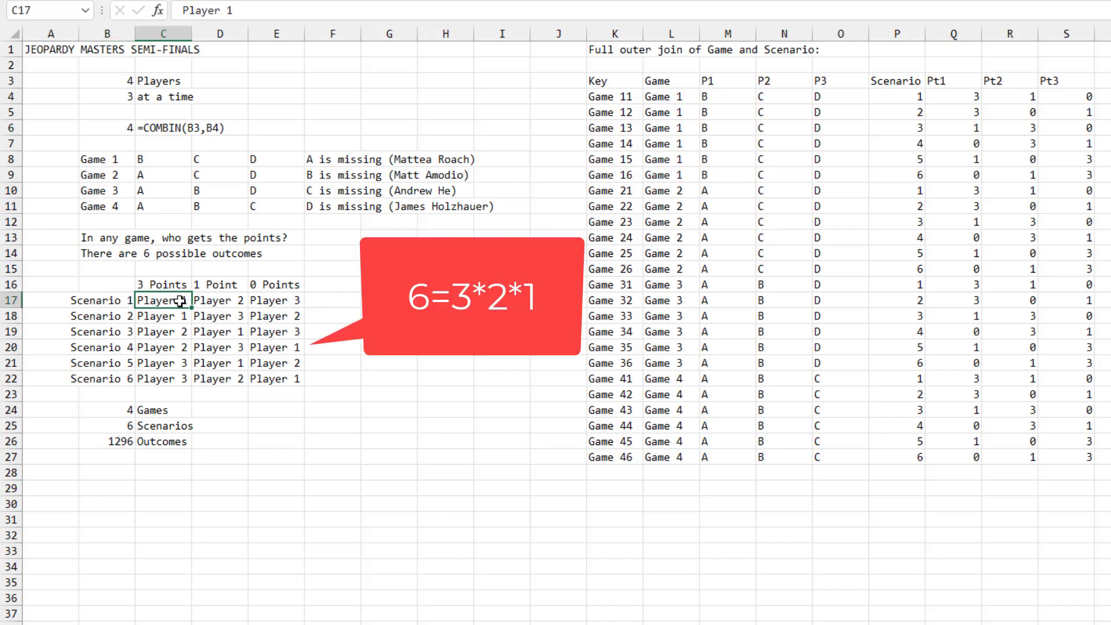
pyautogui.click(230, 301)
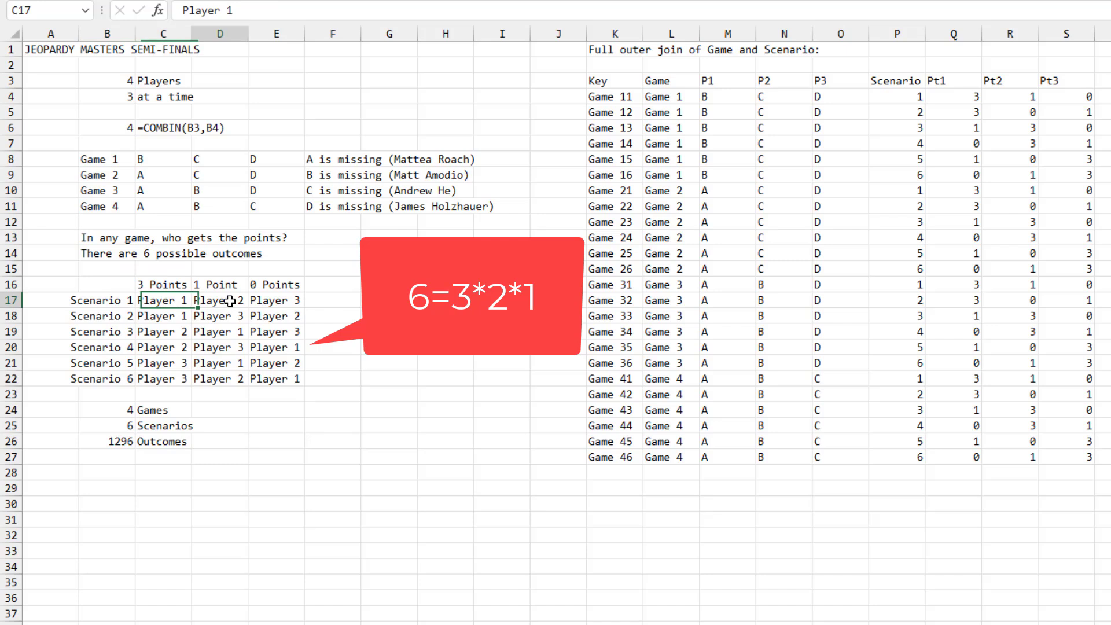
pyautogui.click(172, 318)
pyautogui.click(215, 318)
pyautogui.click(172, 333)
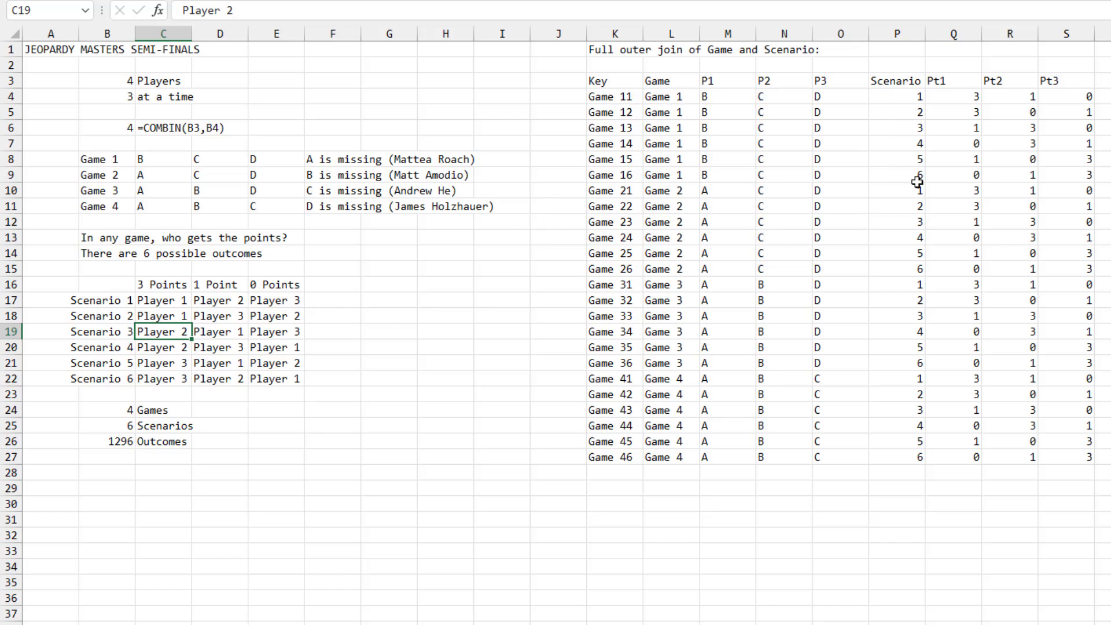
# - Review the Key entries in K4:K8 and the 4 Games, 6 Scenarios and 1296 outcomes counts in B24:B26
pyautogui.moveTo(626, 96); pyautogui.dragTo(626, 163)
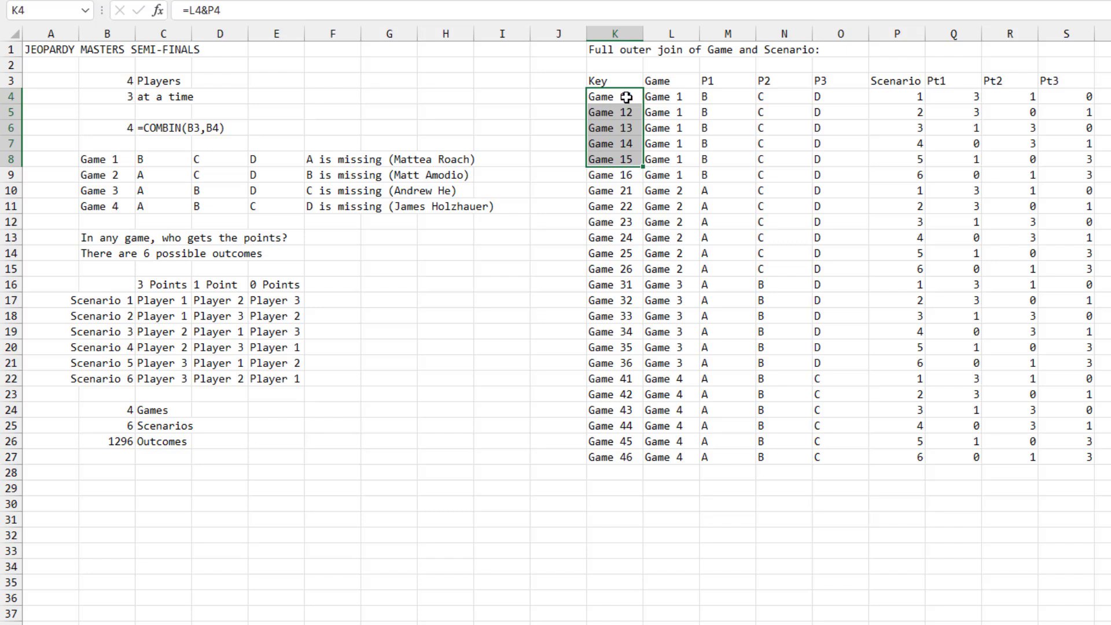
pyautogui.click(113, 411)
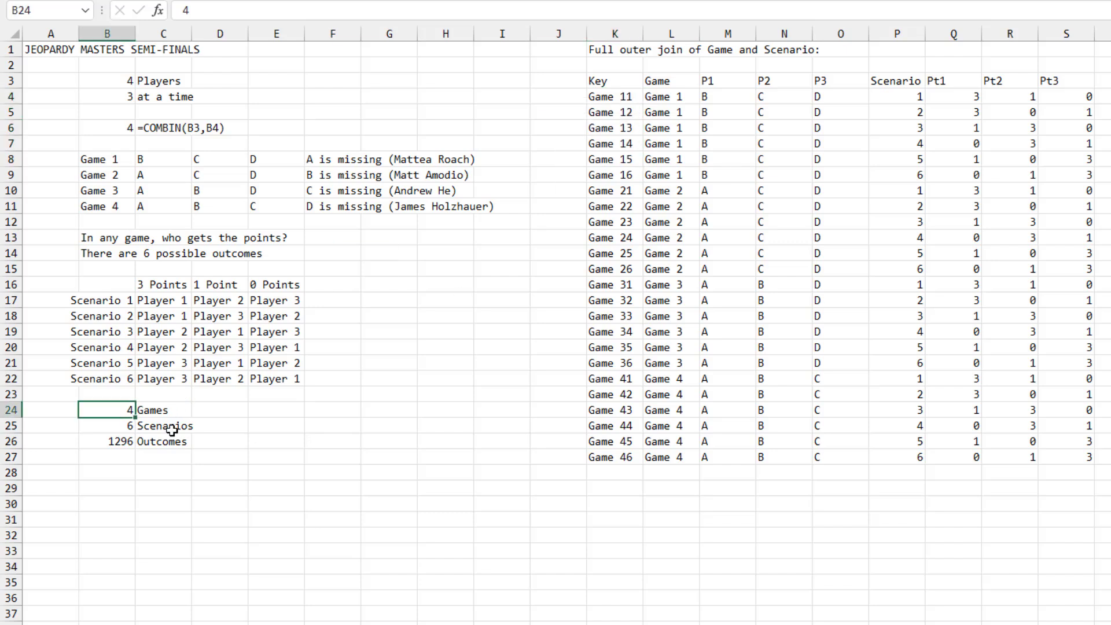
pyautogui.click(125, 427)
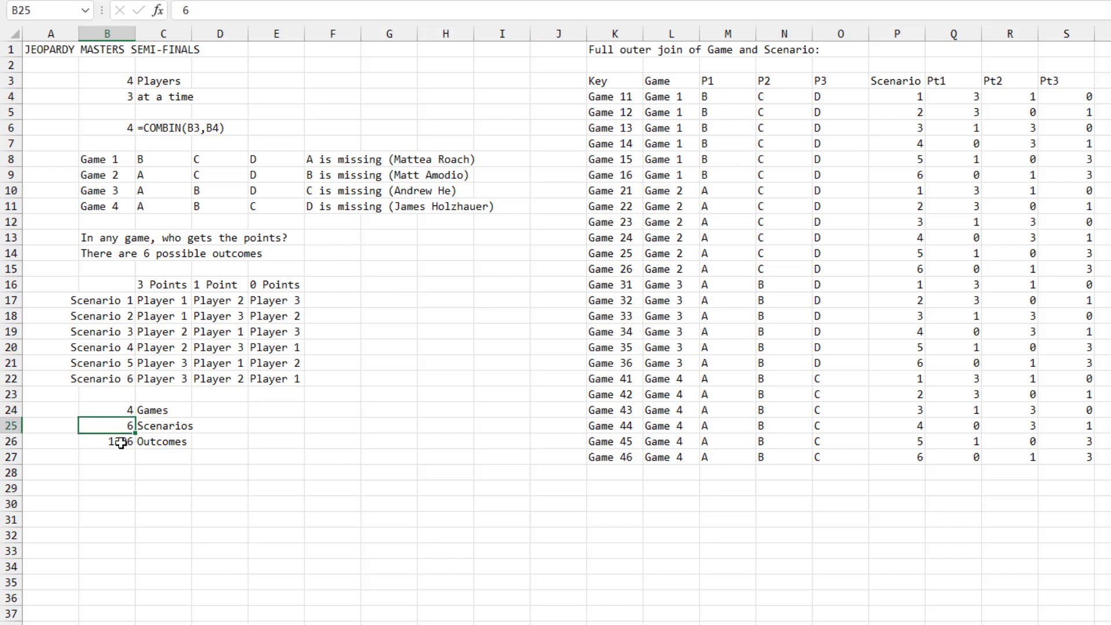
pyautogui.click(120, 444)
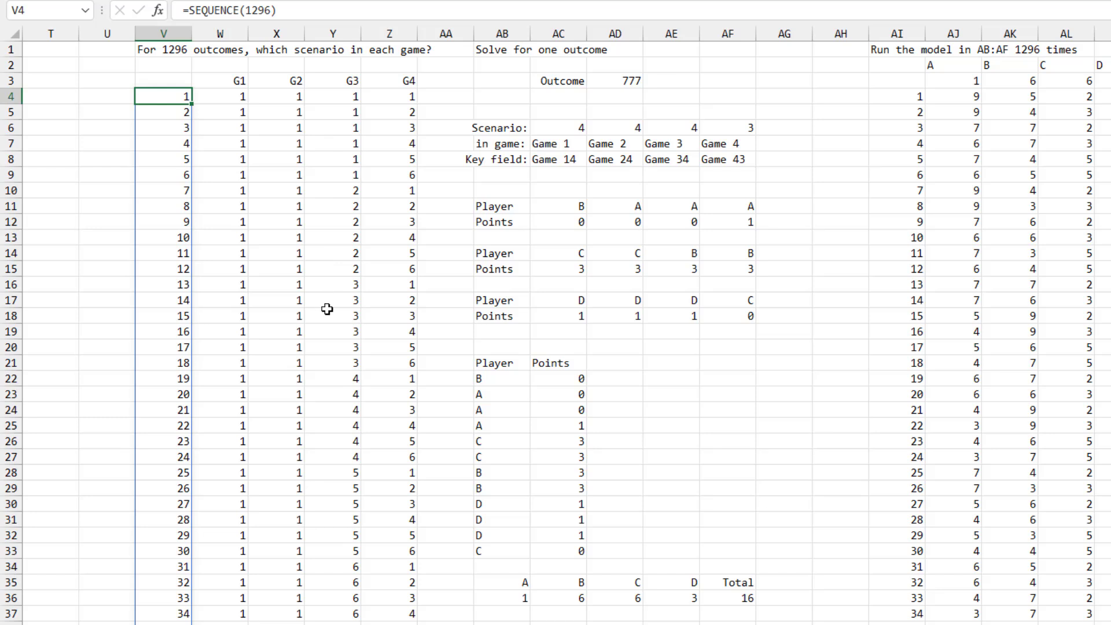
pyautogui.click(354, 191)
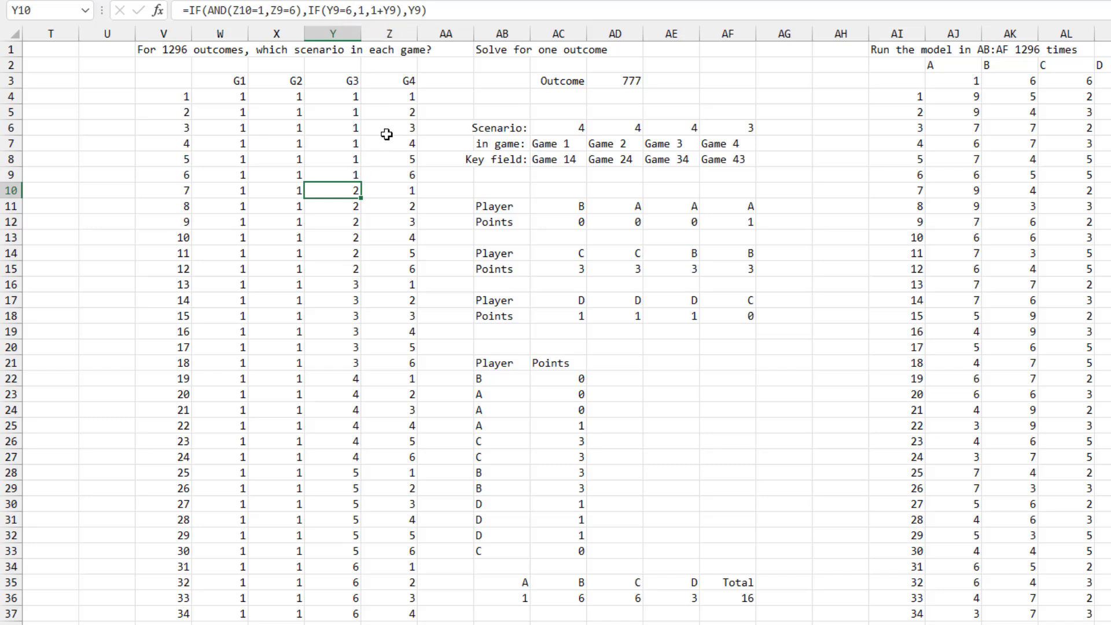
pyautogui.press('pagedown')
pyautogui.press('pagedown')
pyautogui.press('pagedown')
pyautogui.press('pagedown')
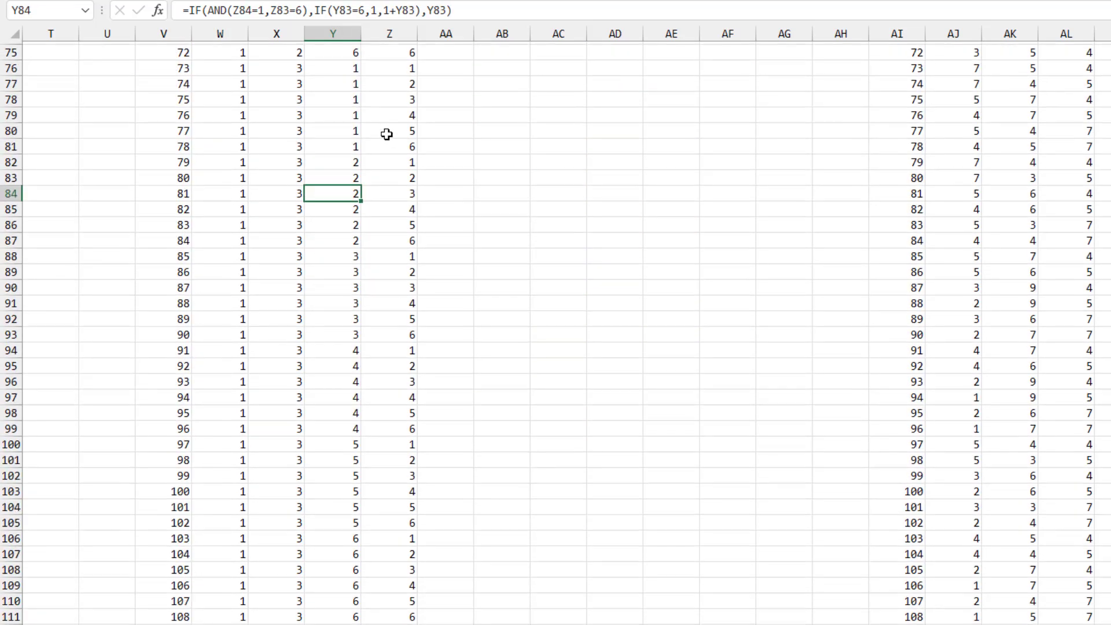
pyautogui.press('pagedown')
pyautogui.press('pagedown')
pyautogui.press('pagedown')
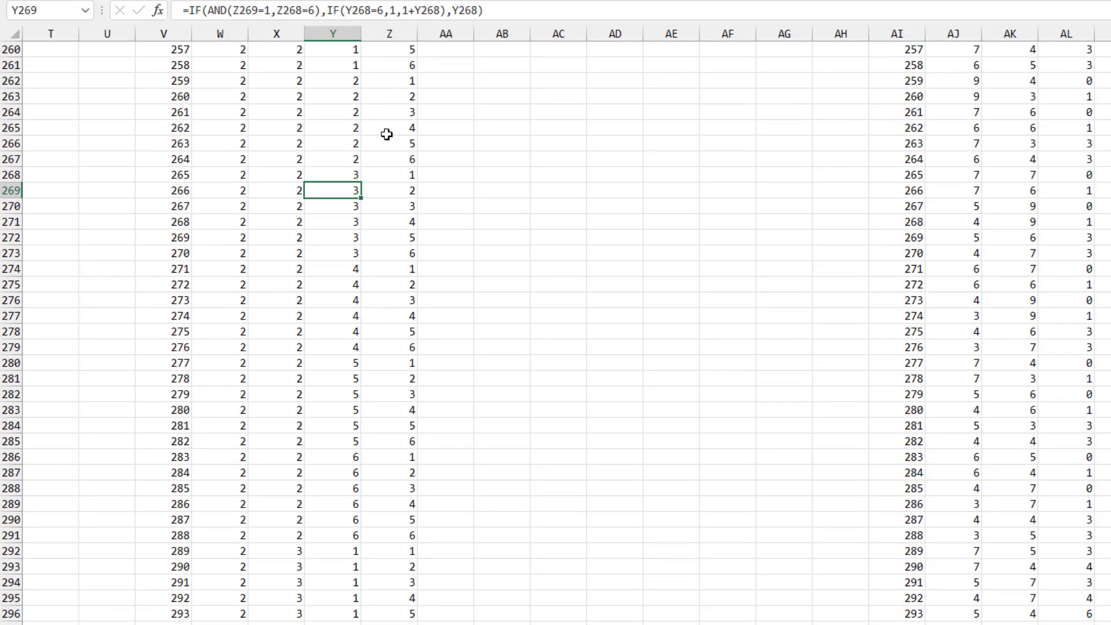
pyautogui.hotkey('ctrl', 'Up')
pyautogui.hotkey('ctrl', 'Up')
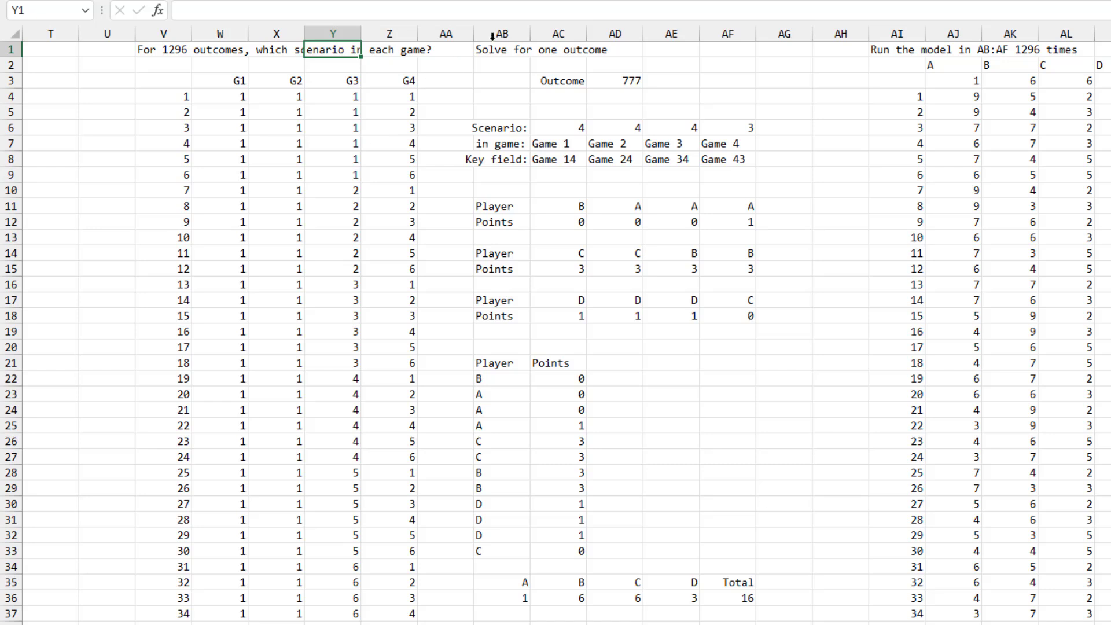
# - Change the one-outcome model's Outcome in AD3 from 777 to 10, giving scenarios 1, 1, 2, 4
pyautogui.moveTo(501, 34); pyautogui.dragTo(784, 34)
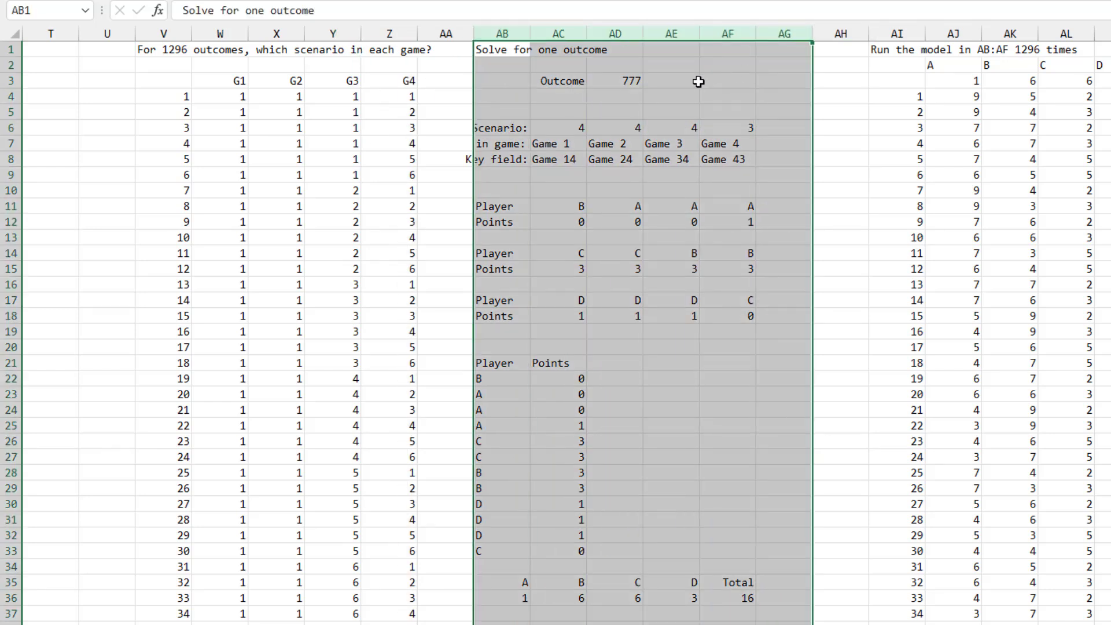
pyautogui.click(630, 80)
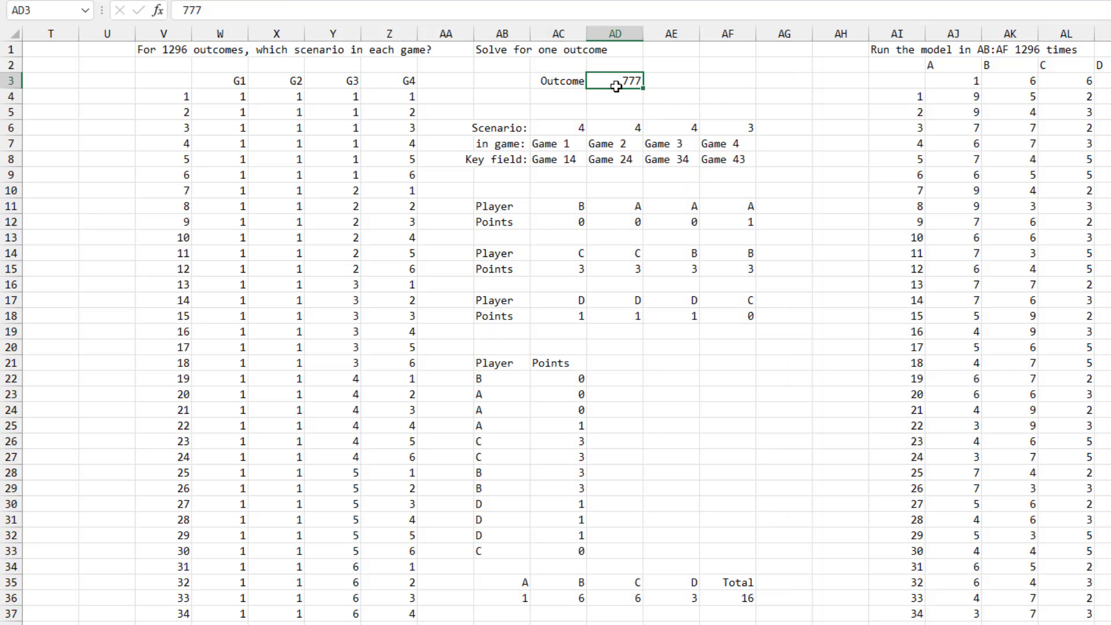
pyautogui.click(576, 129)
pyautogui.hotkey('ctrl', 'shift', 'Right')
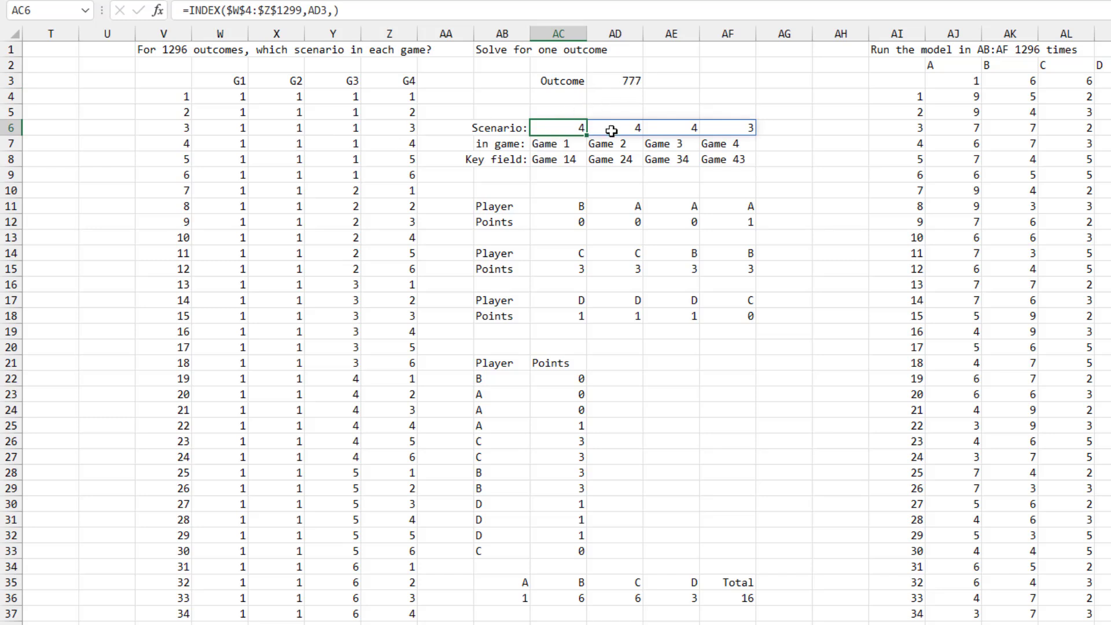
pyautogui.click(628, 81)
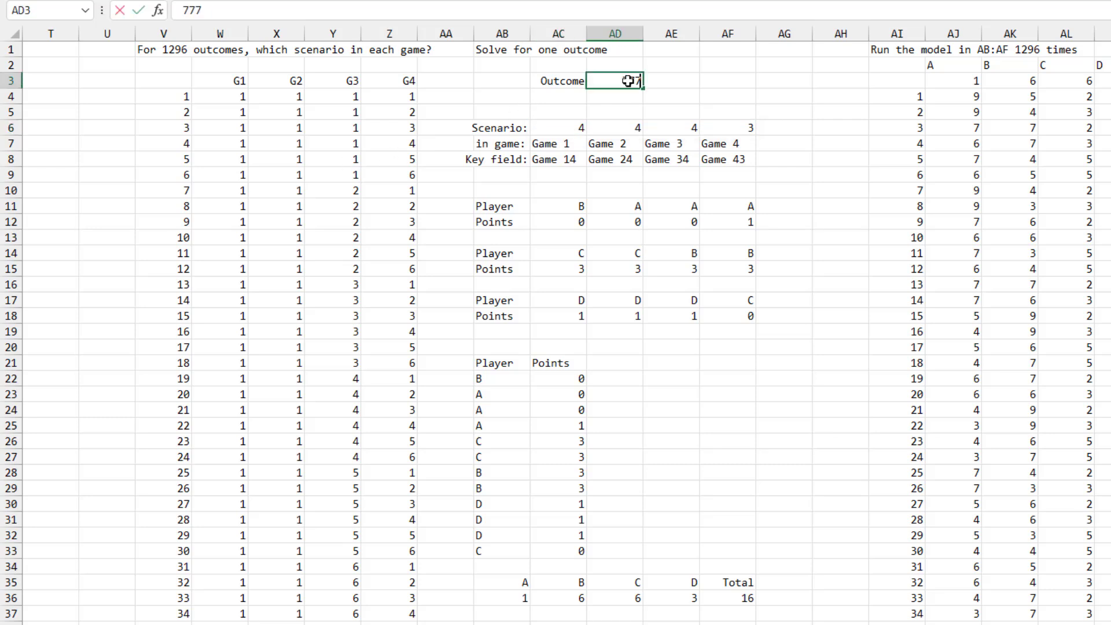
pyautogui.write('10')
pyautogui.press('Return')
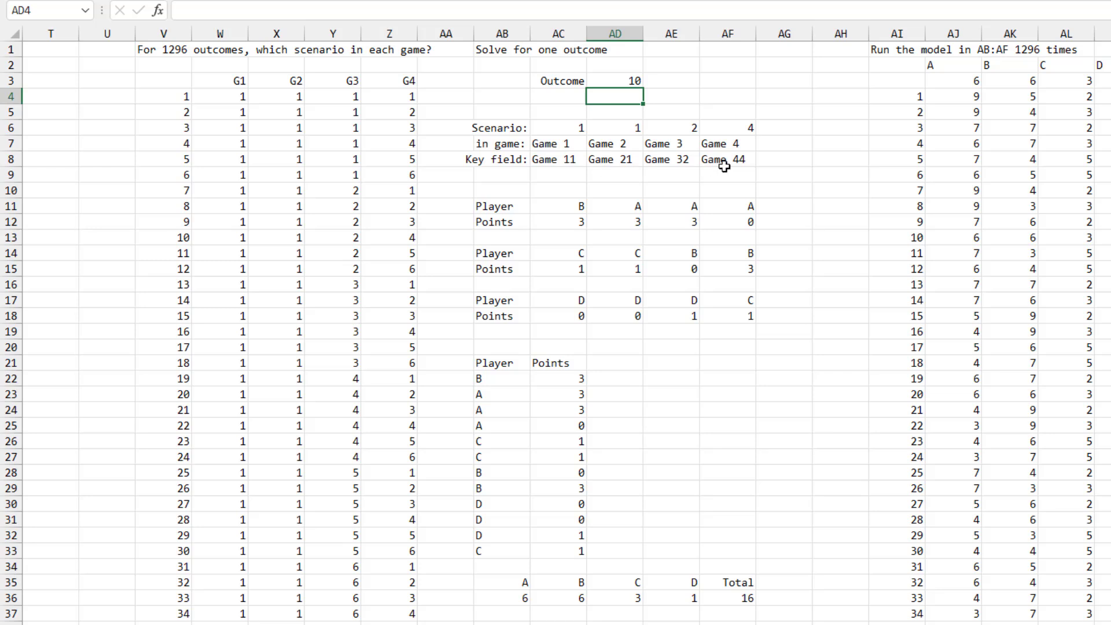
pyautogui.click(576, 208)
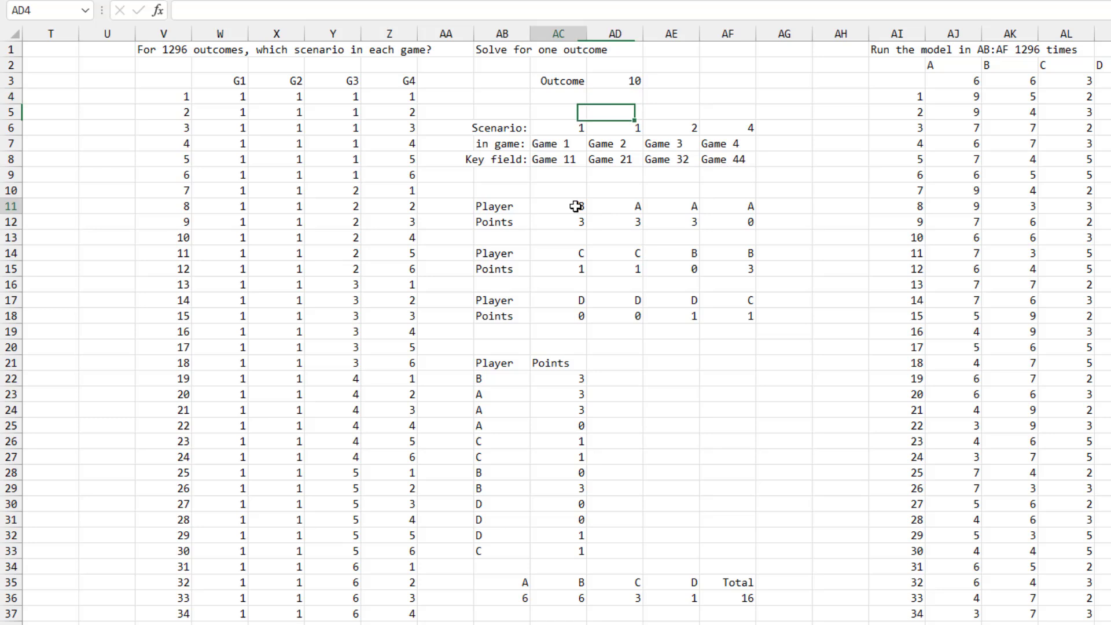
# - Confirm the XLOOKUPs in AC11 and AC12, then check each player and points lookup through row 18
pyautogui.press('F2')
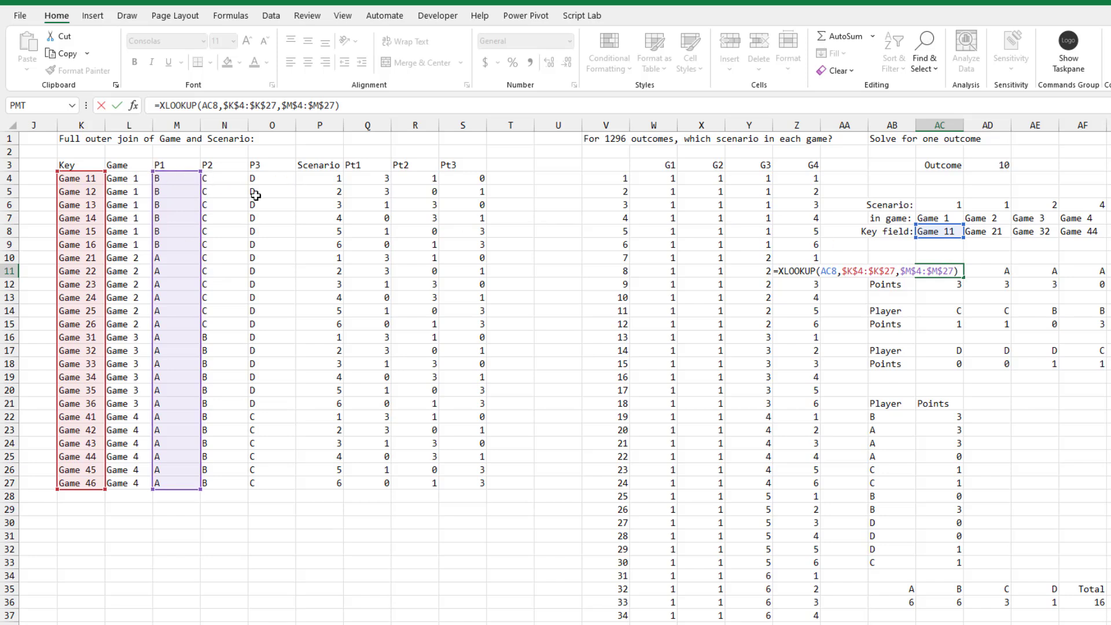
pyautogui.press('Return')
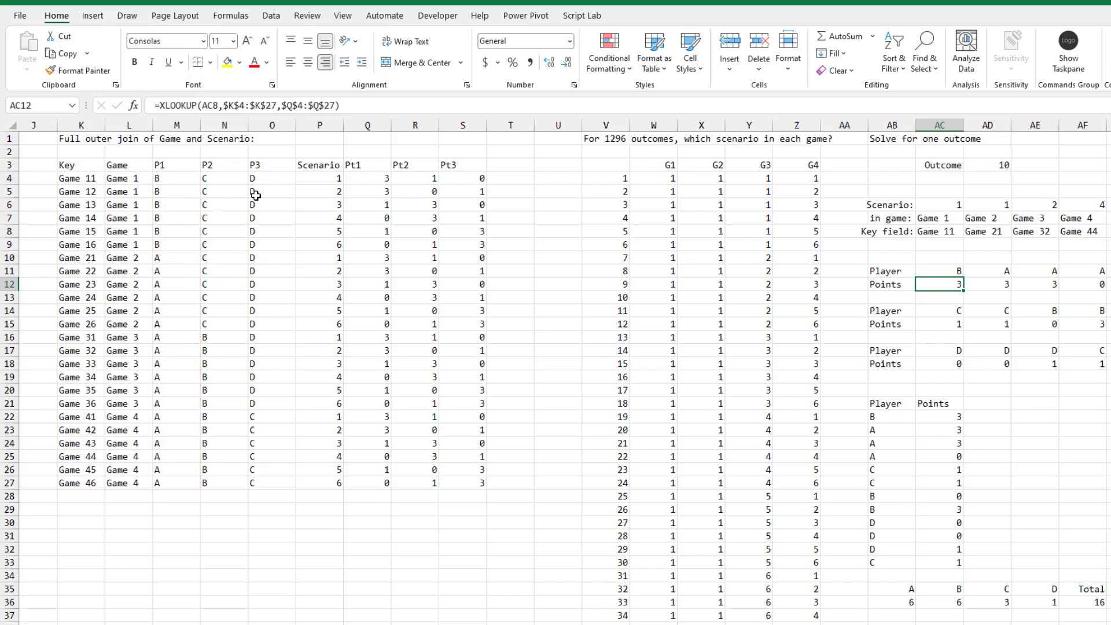
pyautogui.press('F2')
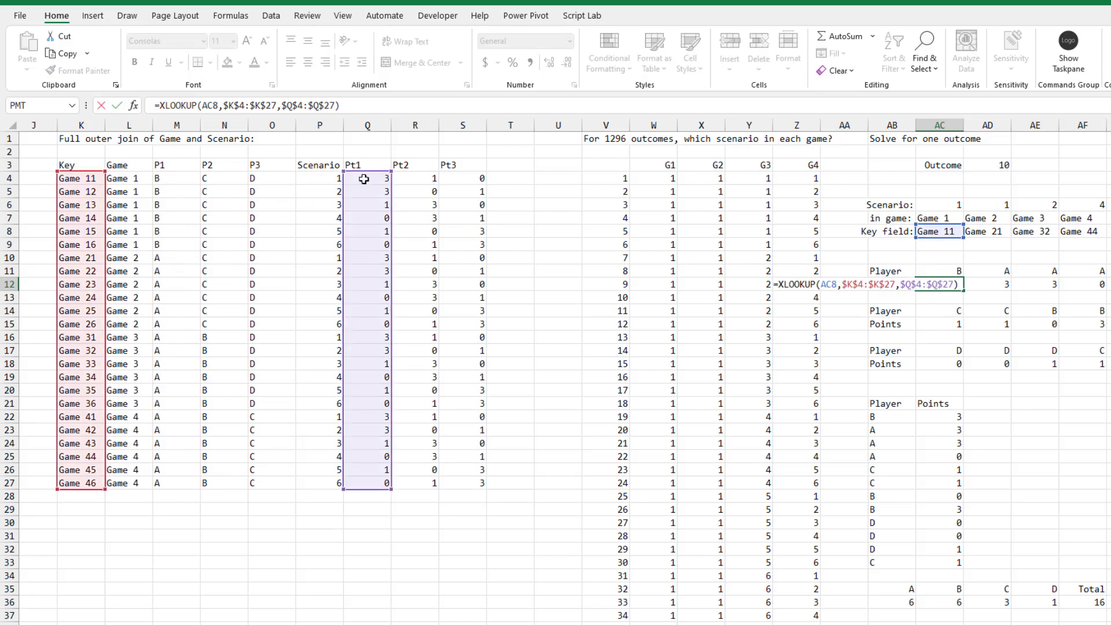
pyautogui.hotkey('ctrl', 'Return')
pyautogui.press('Right')
pyautogui.press('Right')
pyautogui.press('Right')
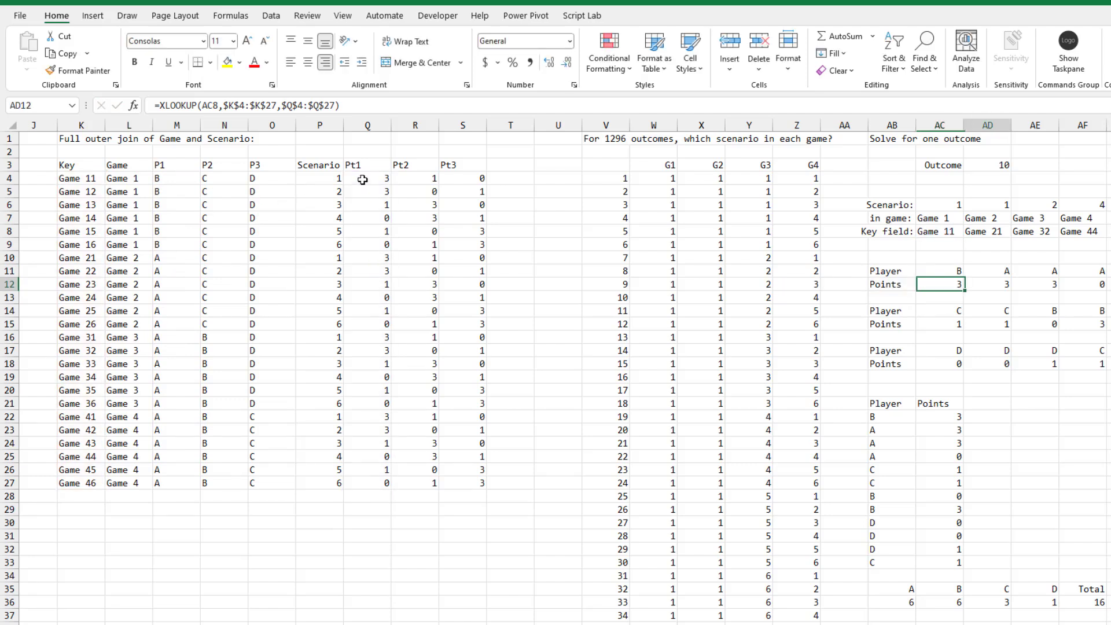
pyautogui.press('Down')
pyautogui.press('Left')
pyautogui.press('Left')
pyautogui.press('Down')
pyautogui.press('Left')
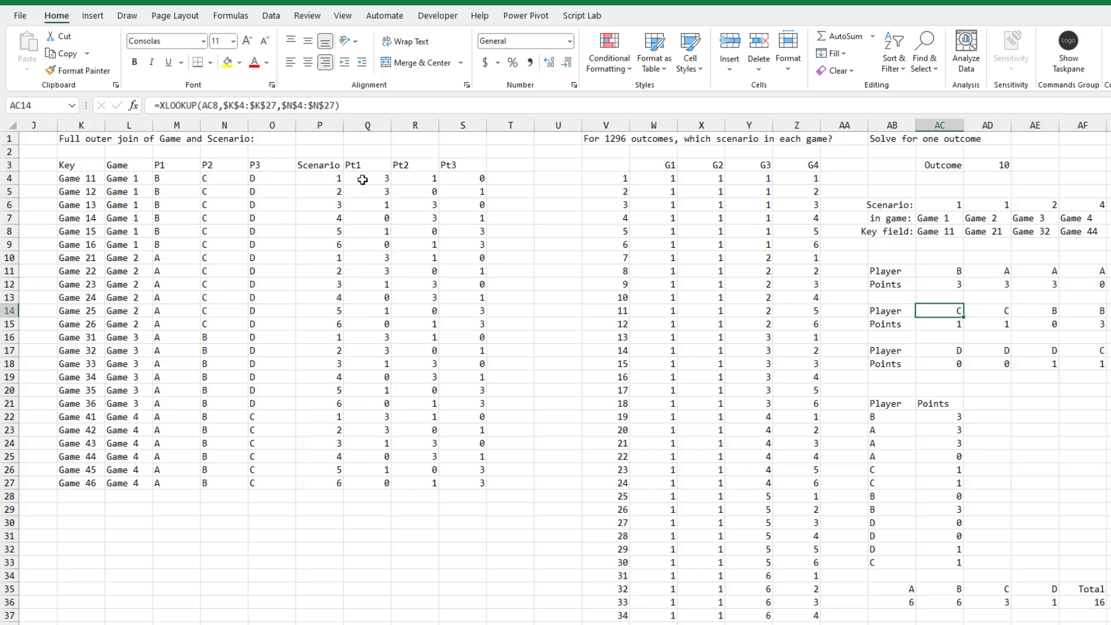
pyautogui.press('Down')
pyautogui.press('Down')
pyautogui.press('Down')
pyautogui.press('Down')
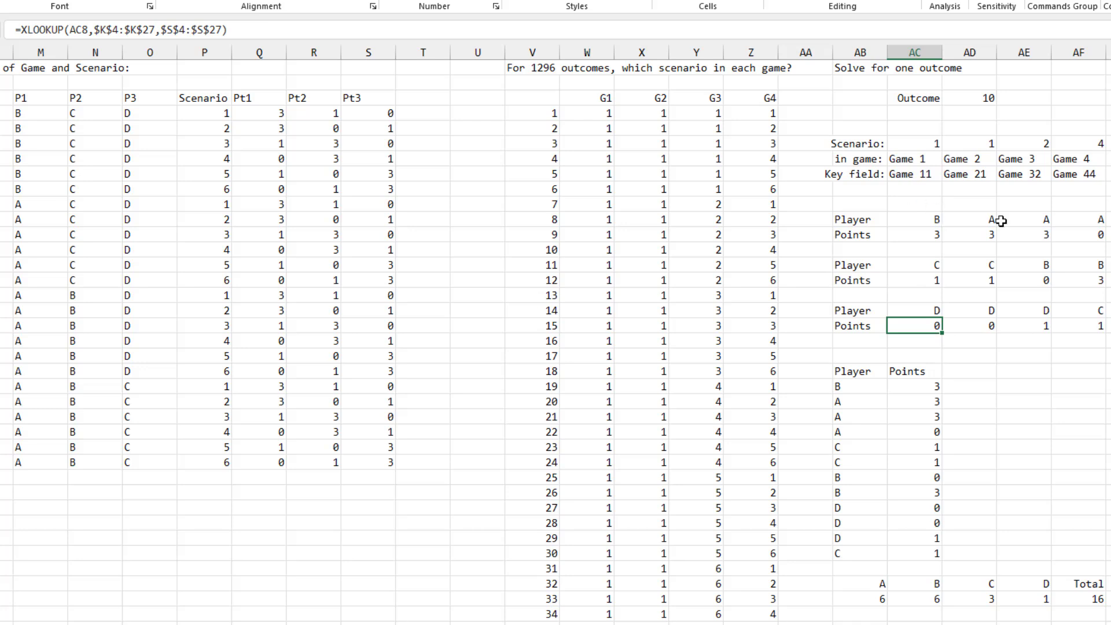
pyautogui.click(857, 385)
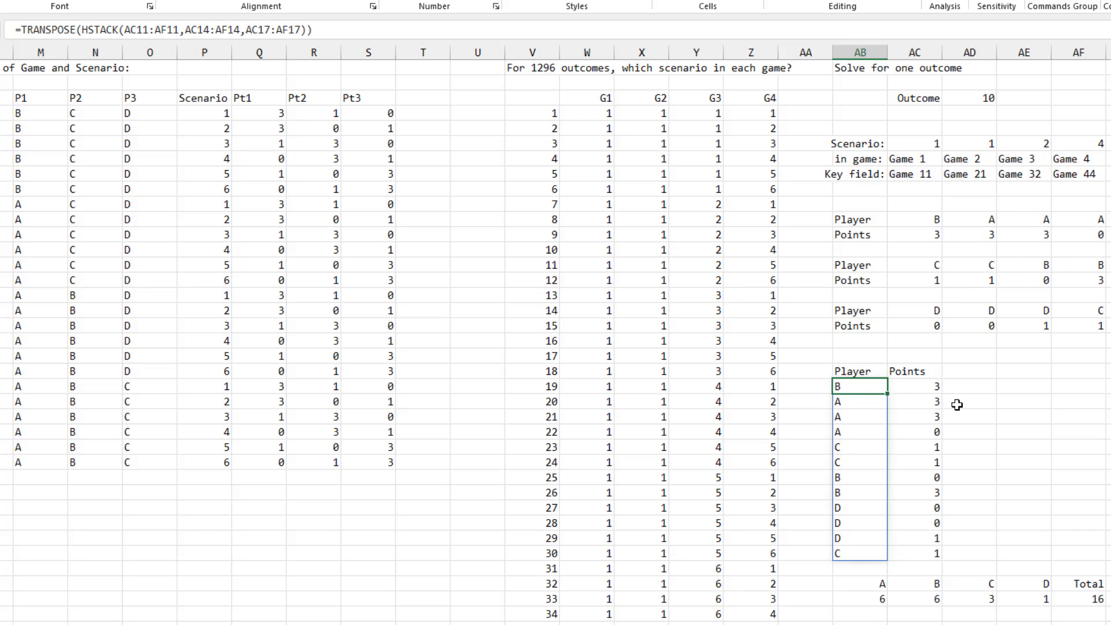
pyautogui.press('Right')
pyautogui.press('F2')
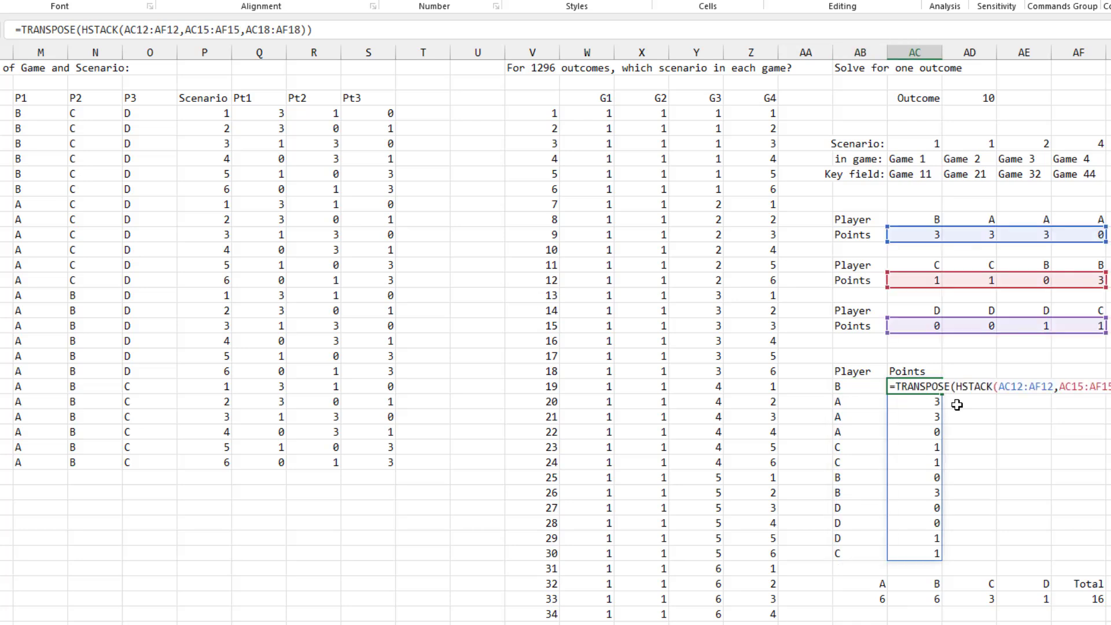
pyautogui.press('Escape')
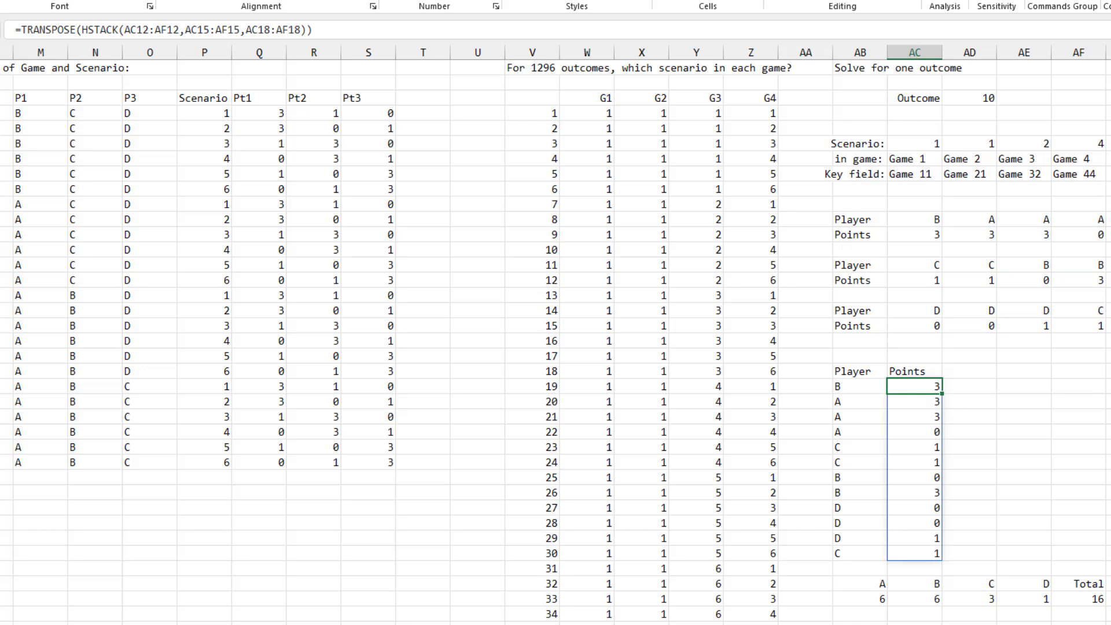
pyautogui.hscroll(8, 556, 335)
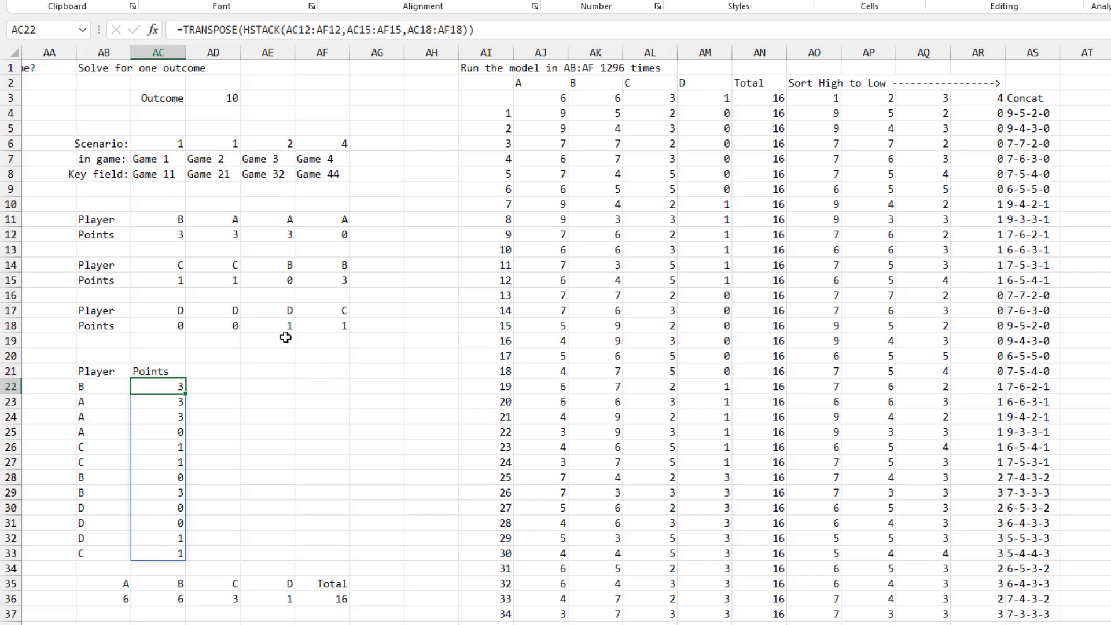
pyautogui.scroll(-3, 285, 337)
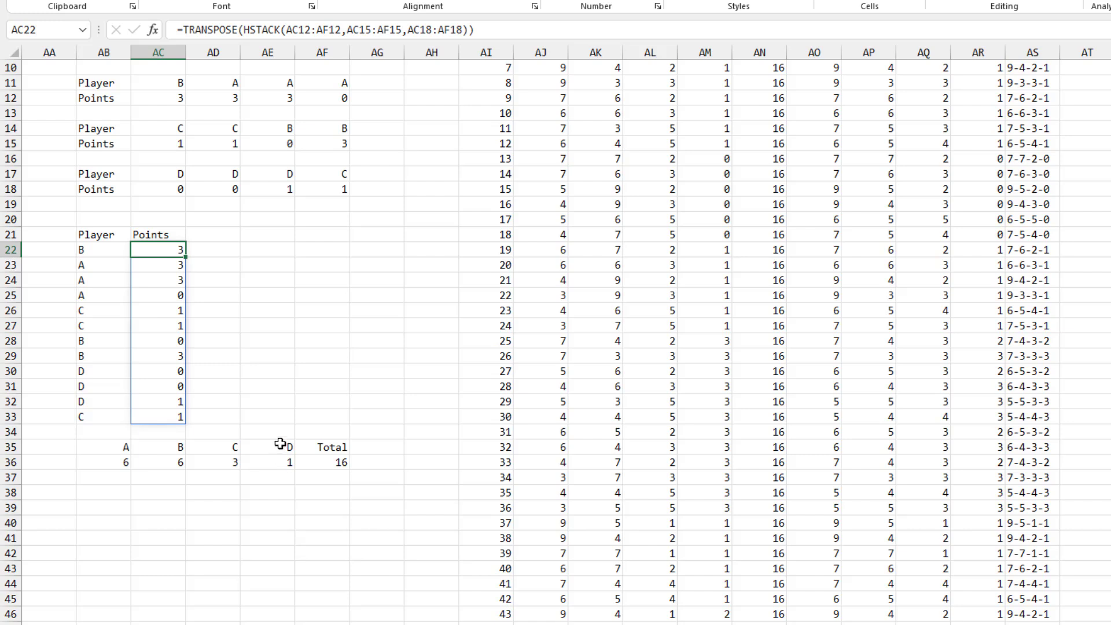
pyautogui.scroll(2, 350, 416)
pyautogui.scroll(2, 348, 409)
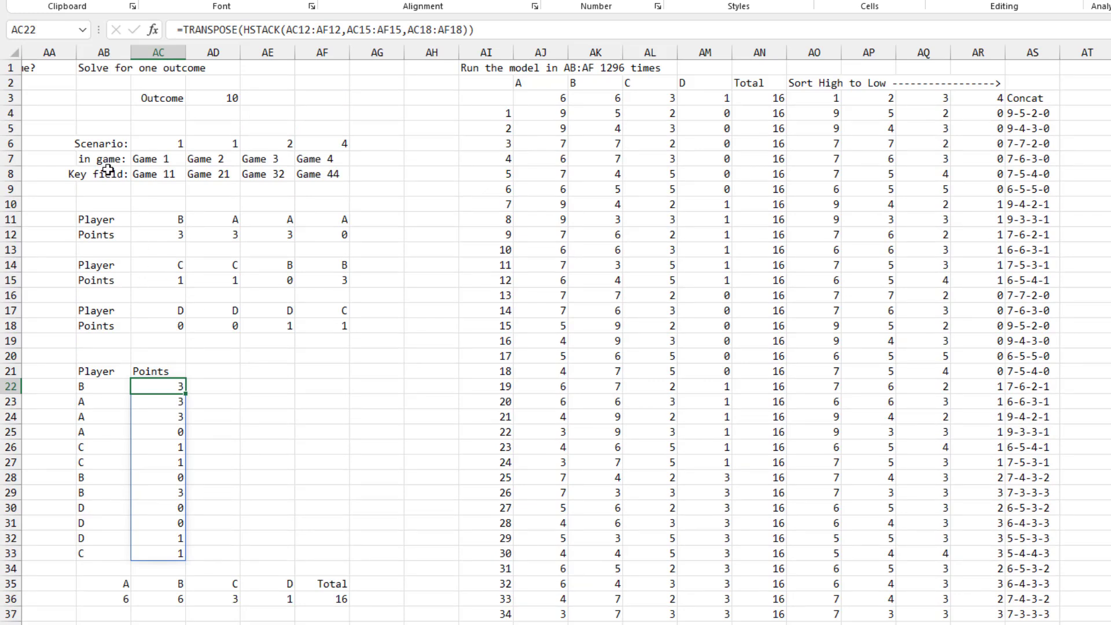
pyautogui.moveTo(50, 101); pyautogui.dragTo(370, 597)
pyautogui.hotkey('ctrl', 'g')
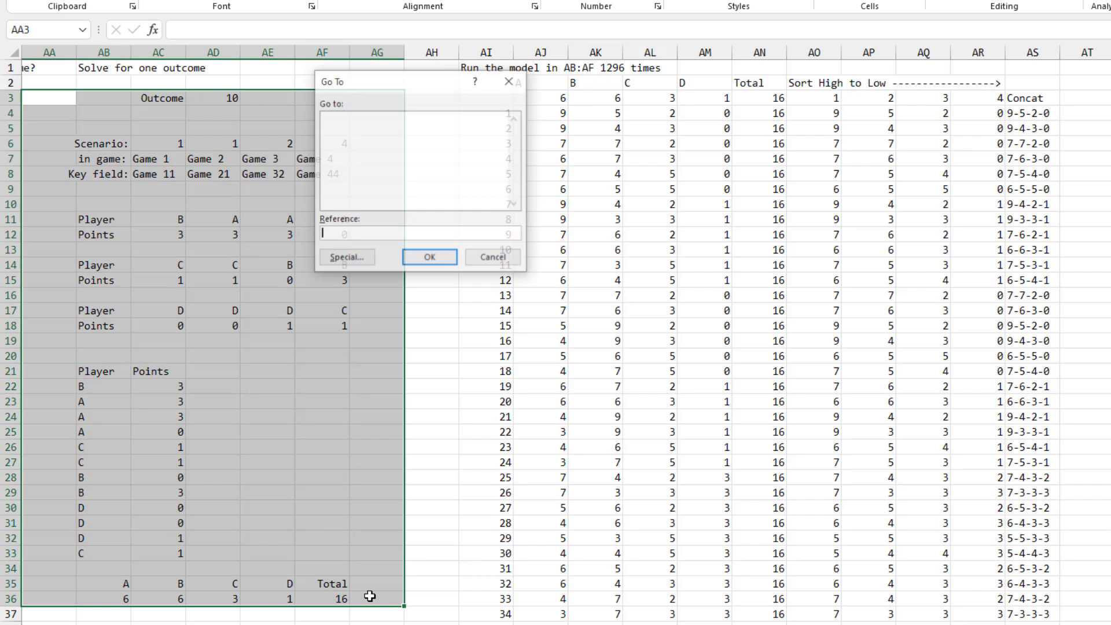
pyautogui.press('Tab')
pyautogui.press('Return')
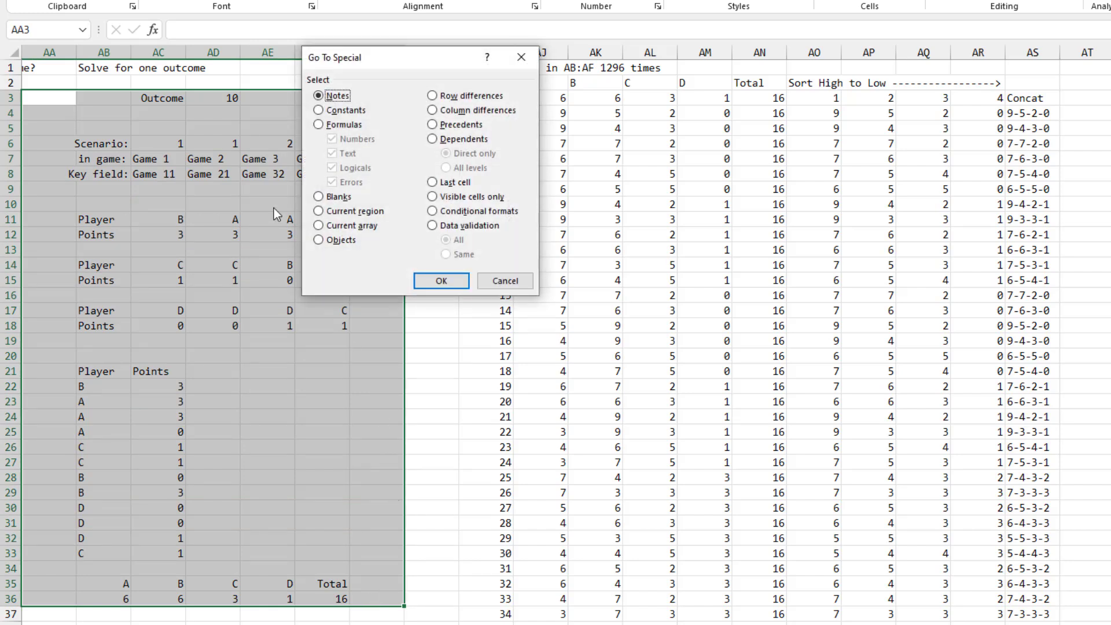
pyautogui.click(319, 125)
pyautogui.click(442, 281)
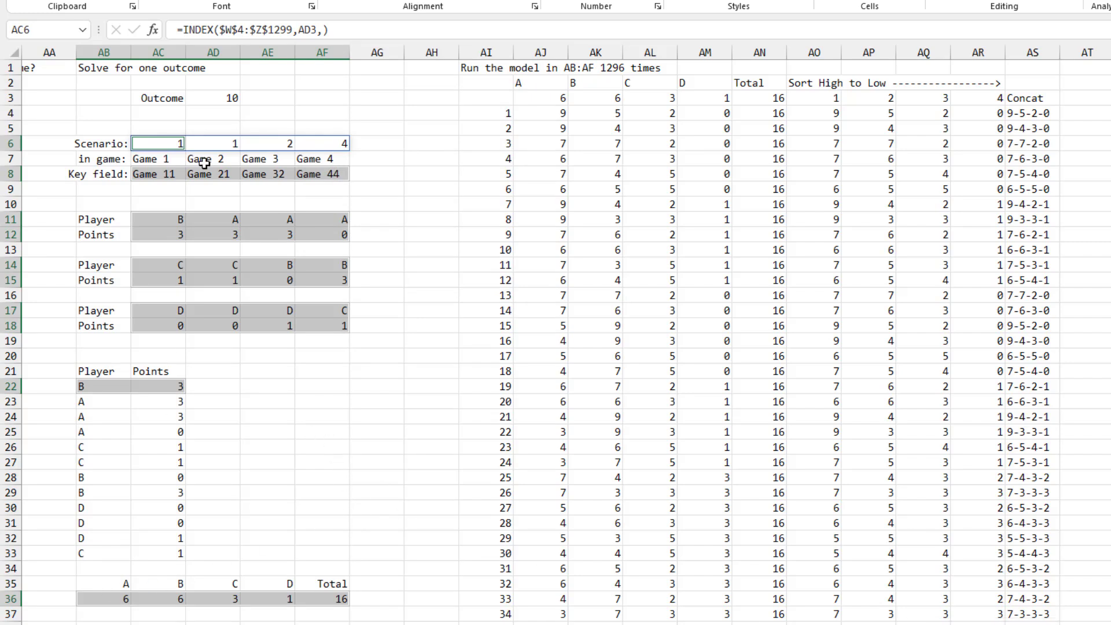
pyautogui.click(208, 98)
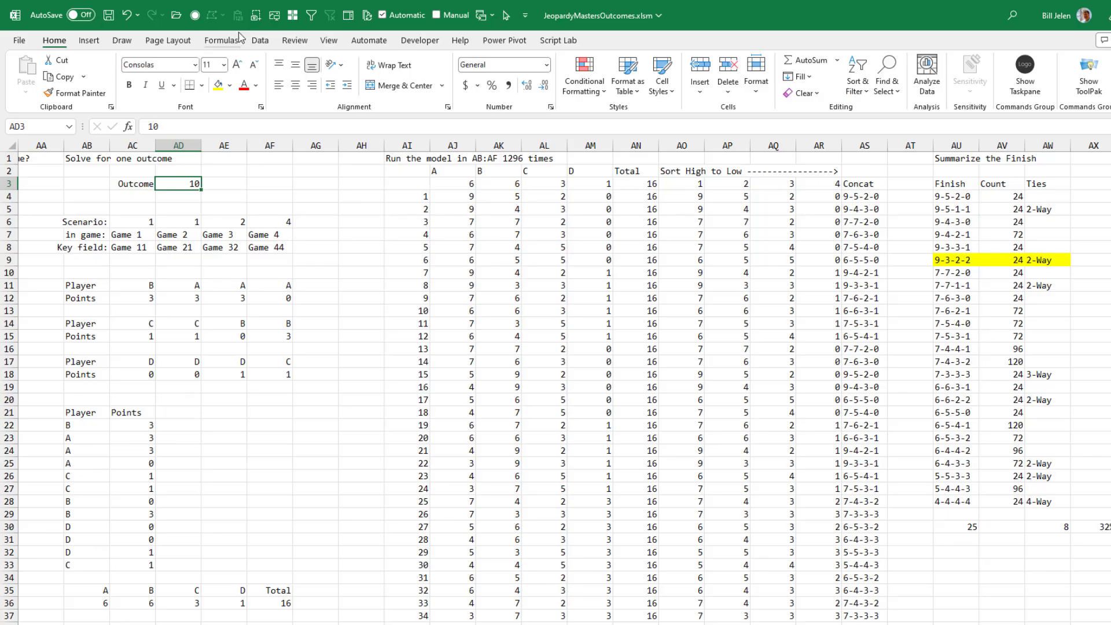
# - Check the Data tab's What-If tools and confirm AJ3 links to the model totals via =AB36
pyautogui.click(260, 40)
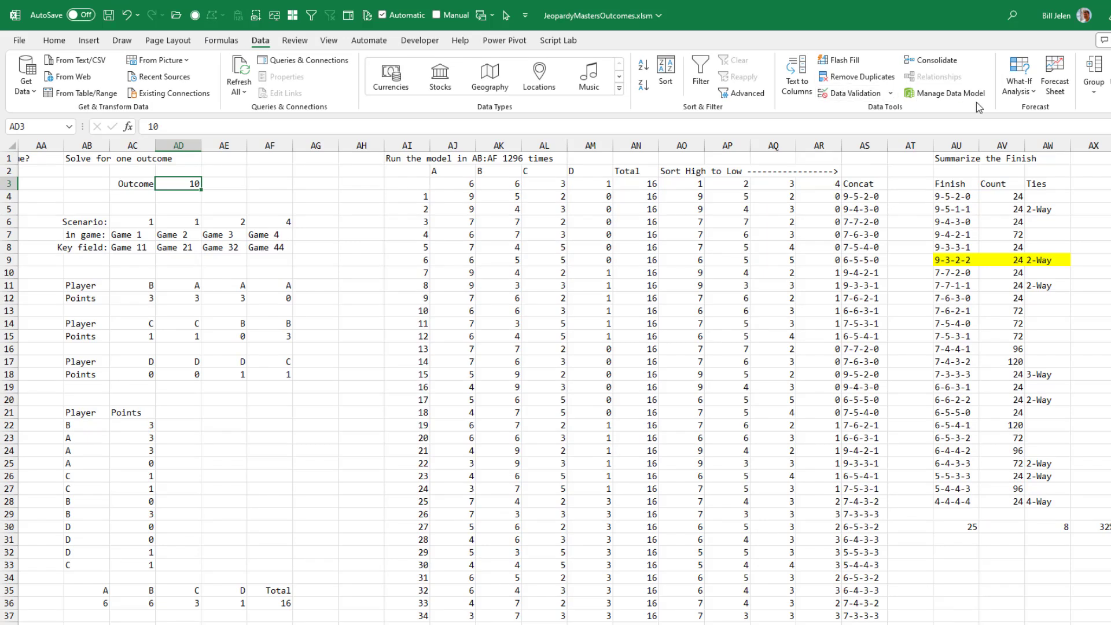
pyautogui.click(1017, 92)
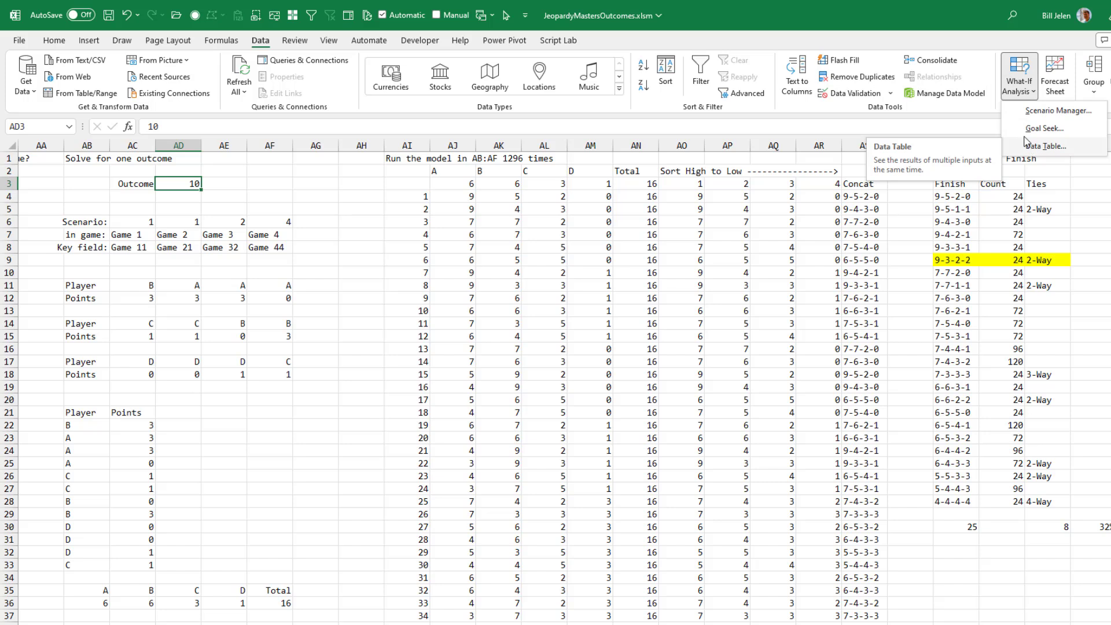
pyautogui.click(905, 7)
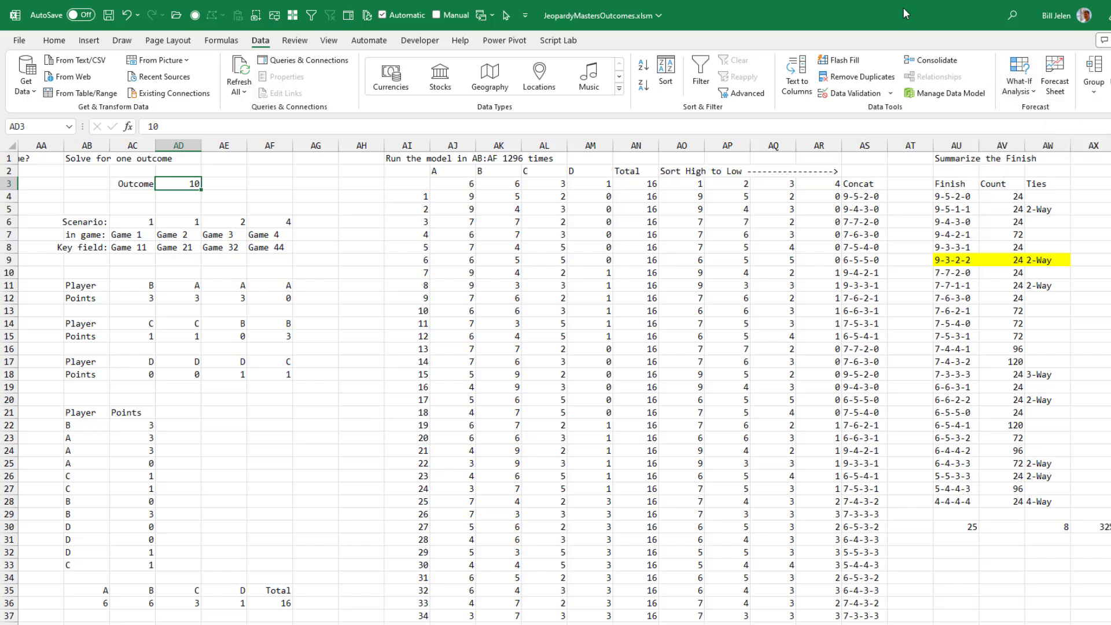
pyautogui.click(412, 197)
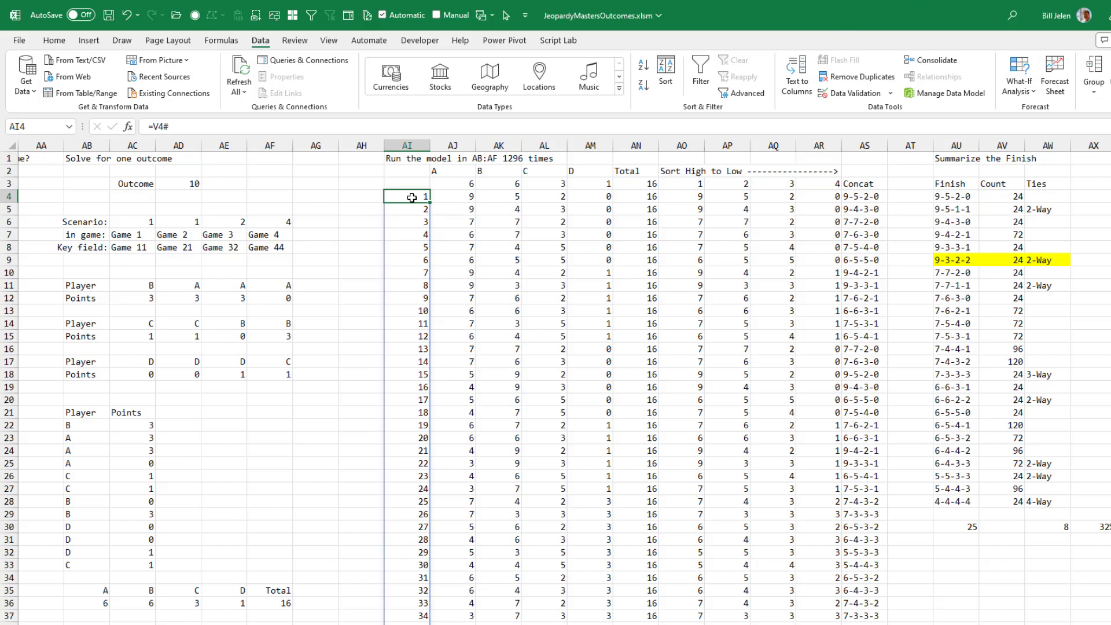
pyautogui.click(461, 183)
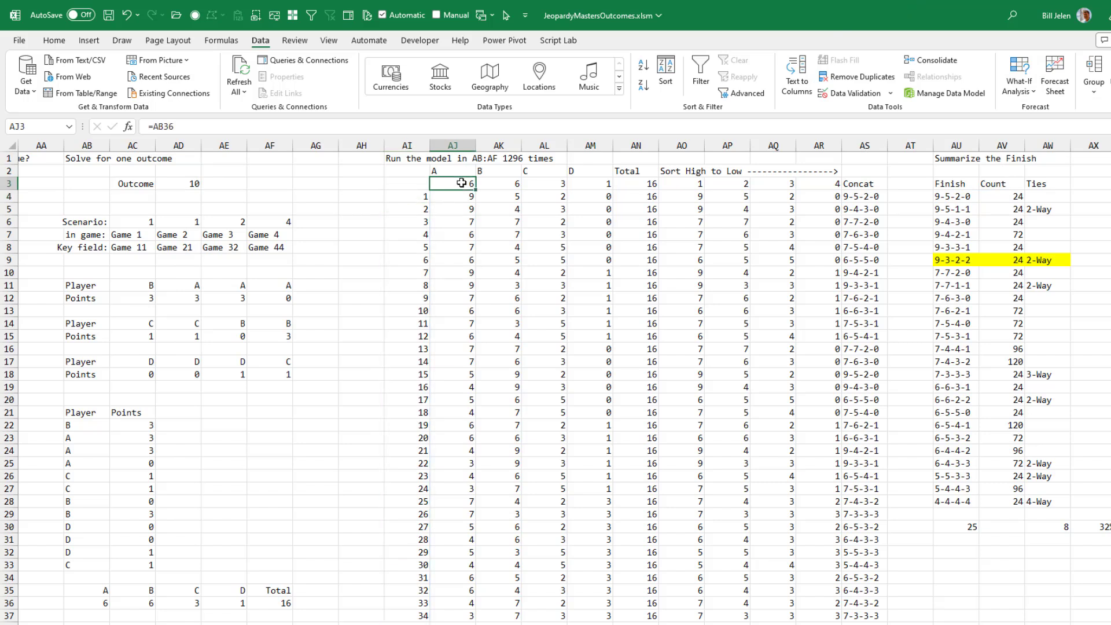
pyautogui.press('F2')
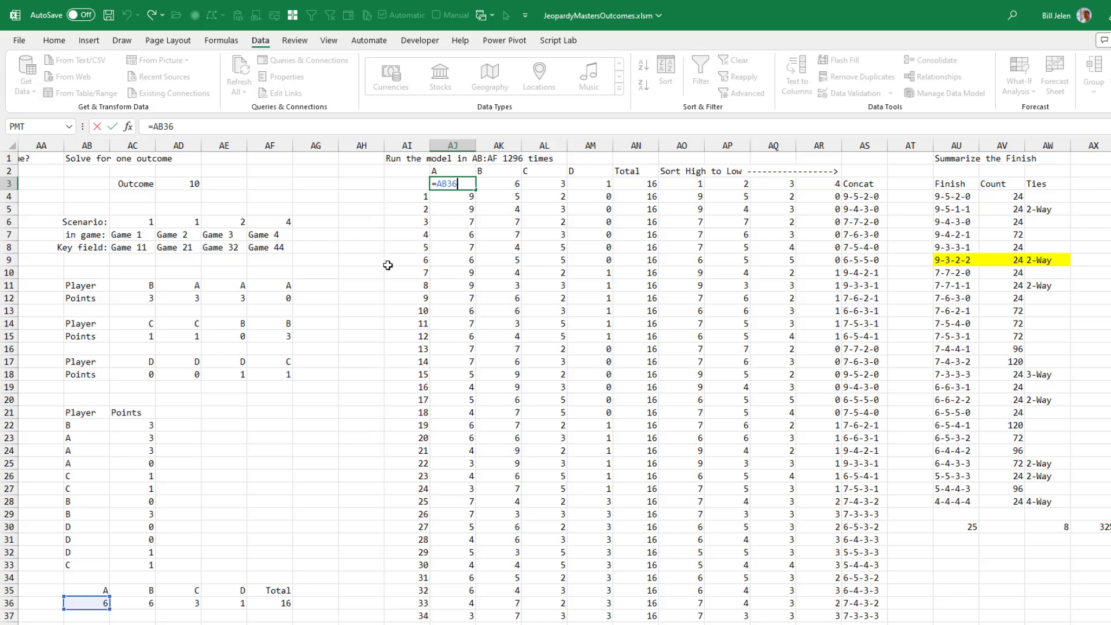
pyautogui.press('Escape')
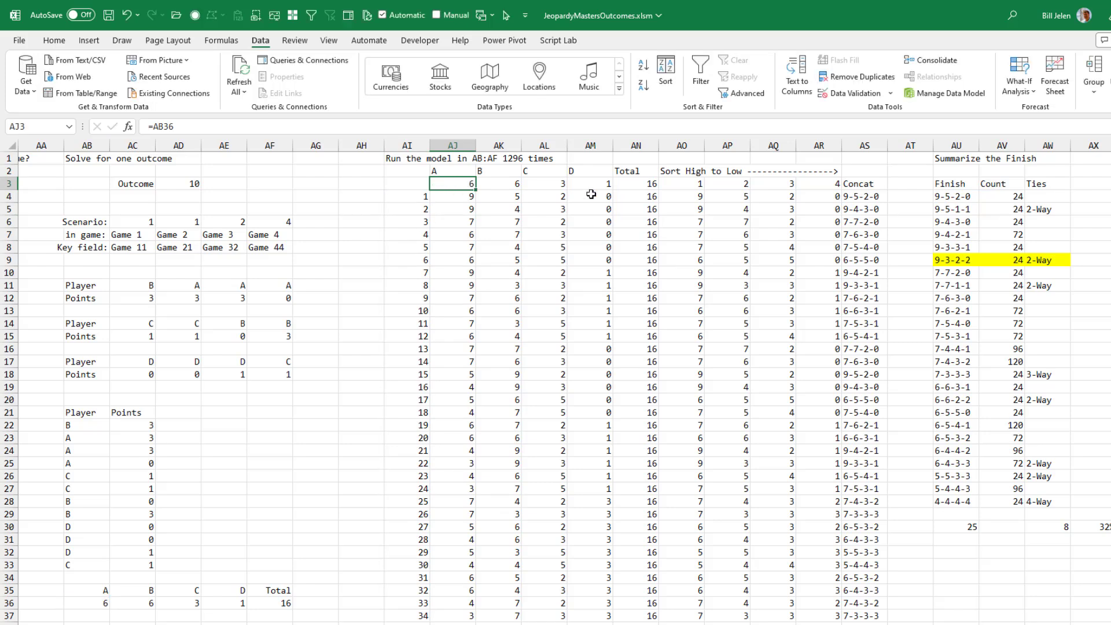
# - Select the whole run table from AI3 across to AN and down all 1296 rows
pyautogui.press('Left')
pyautogui.hotkey('ctrl', 'shift', 'Down')
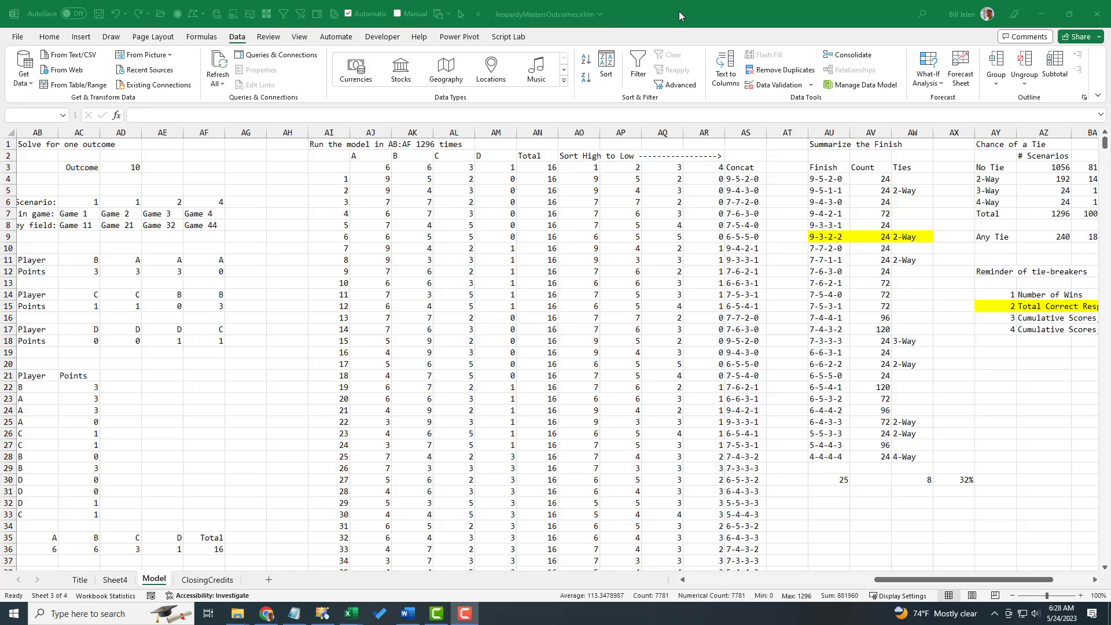
pyautogui.hotkey('ctrl', 'shift', 'Right')
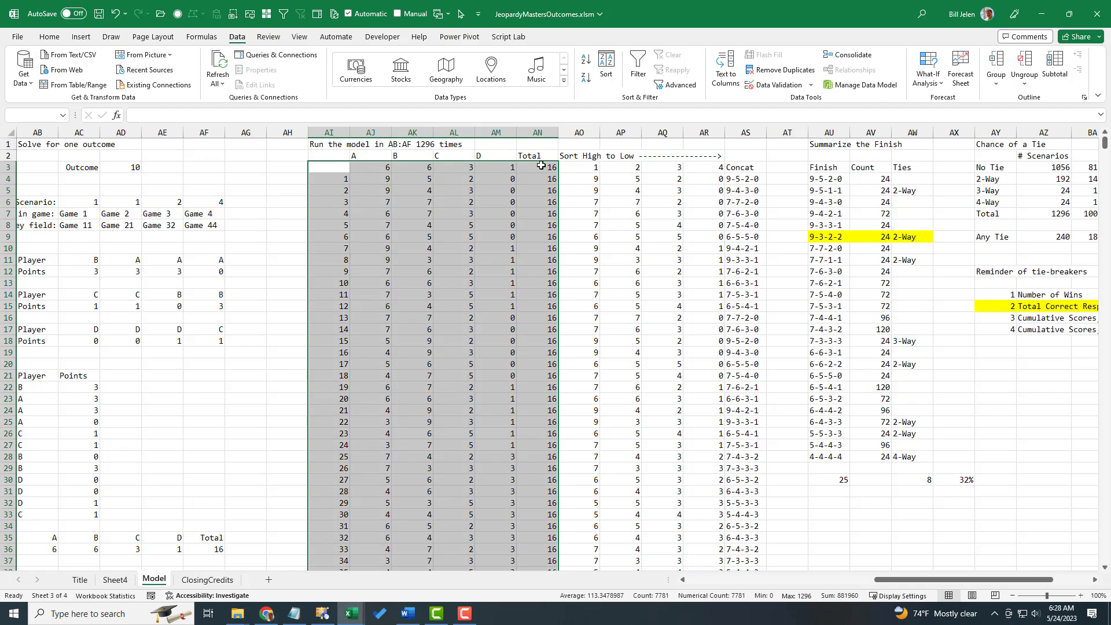
# - Create a Data Table over AI:AN with AD3 as the column input cell, filling all 1296 runs
pyautogui.click(928, 78)
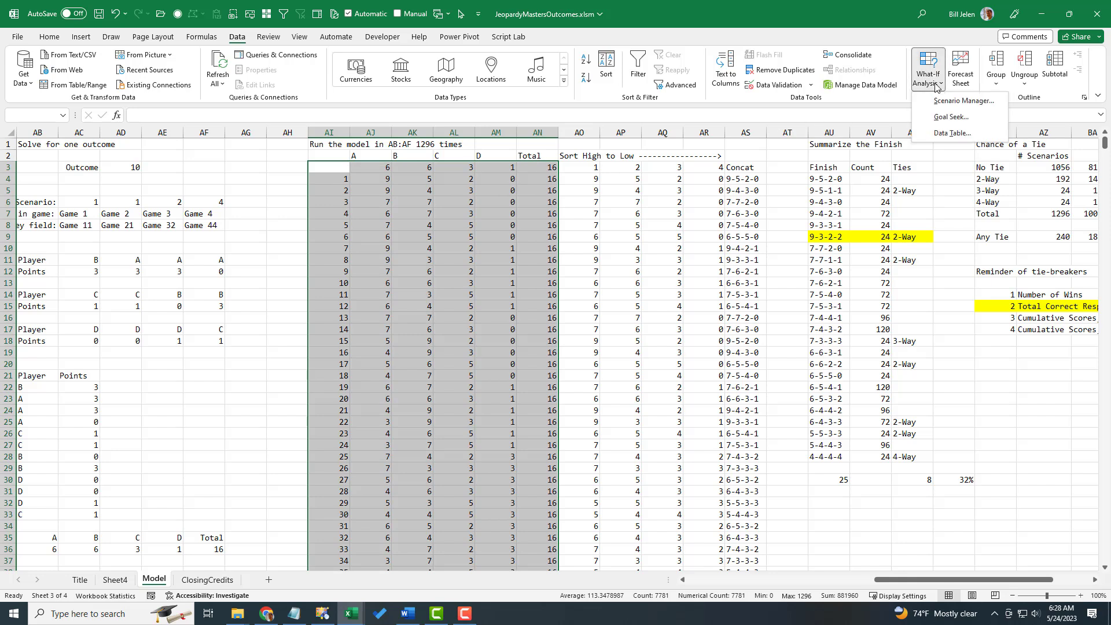
pyautogui.click(952, 134)
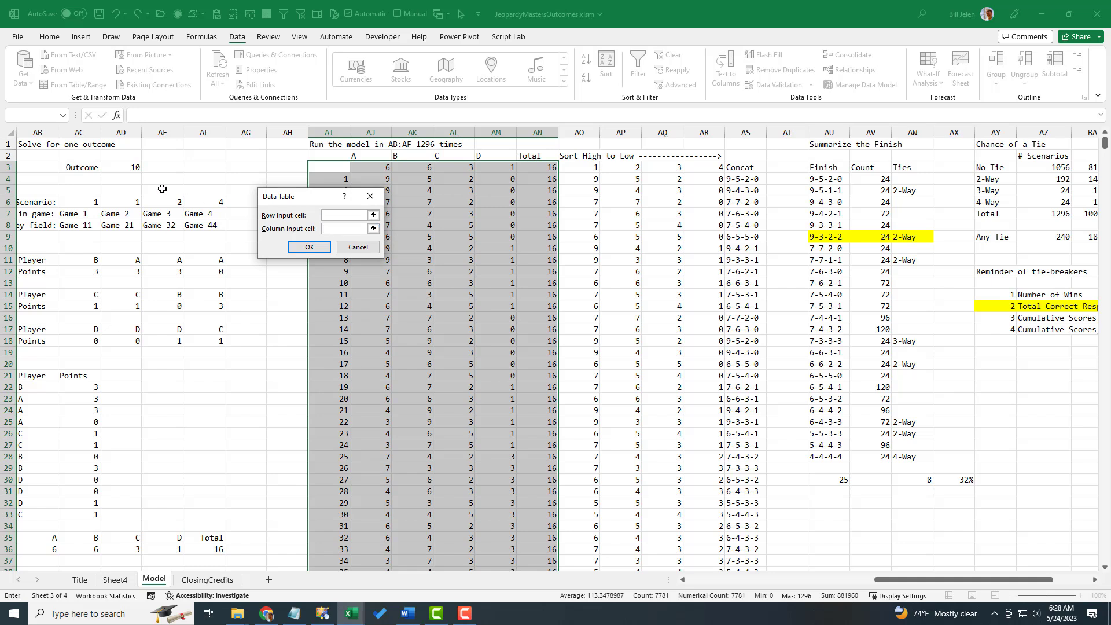
pyautogui.click(134, 168)
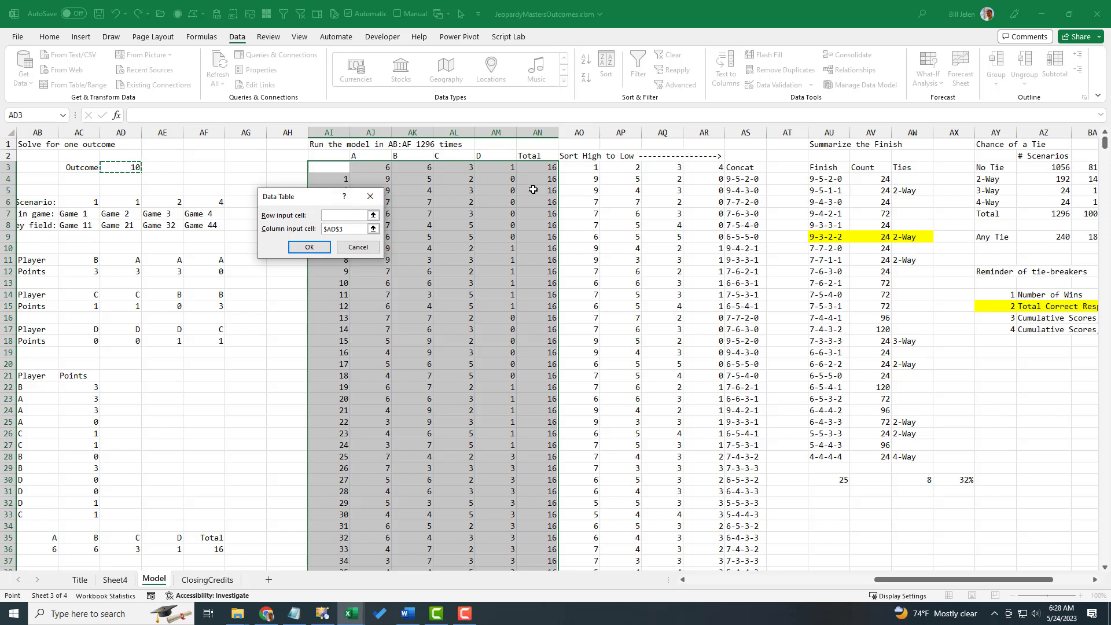
pyautogui.click(310, 250)
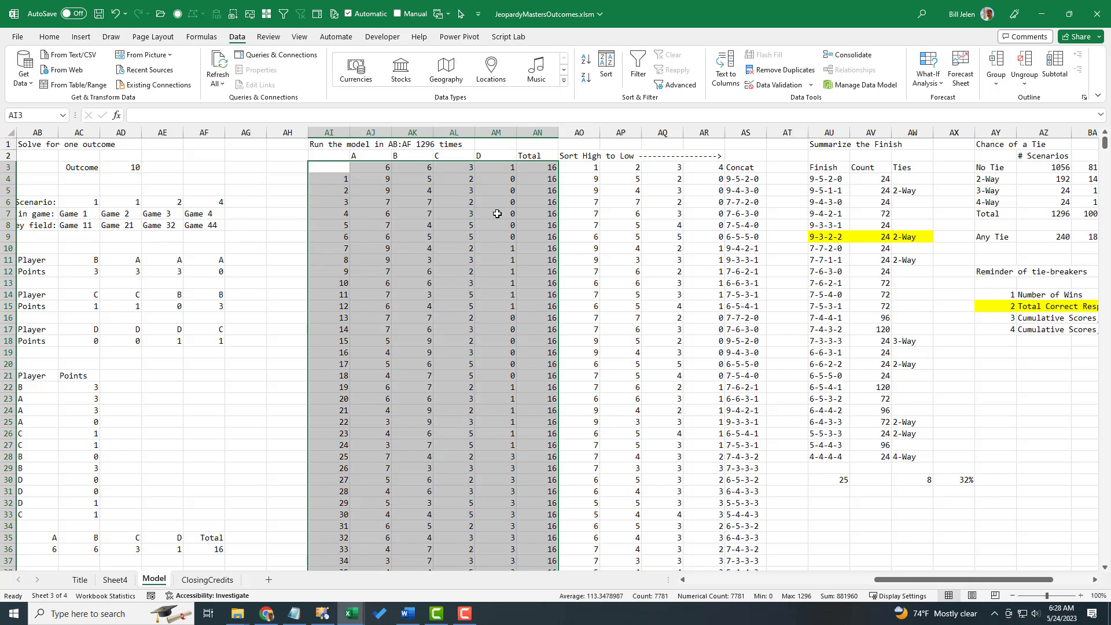
pyautogui.click(589, 180)
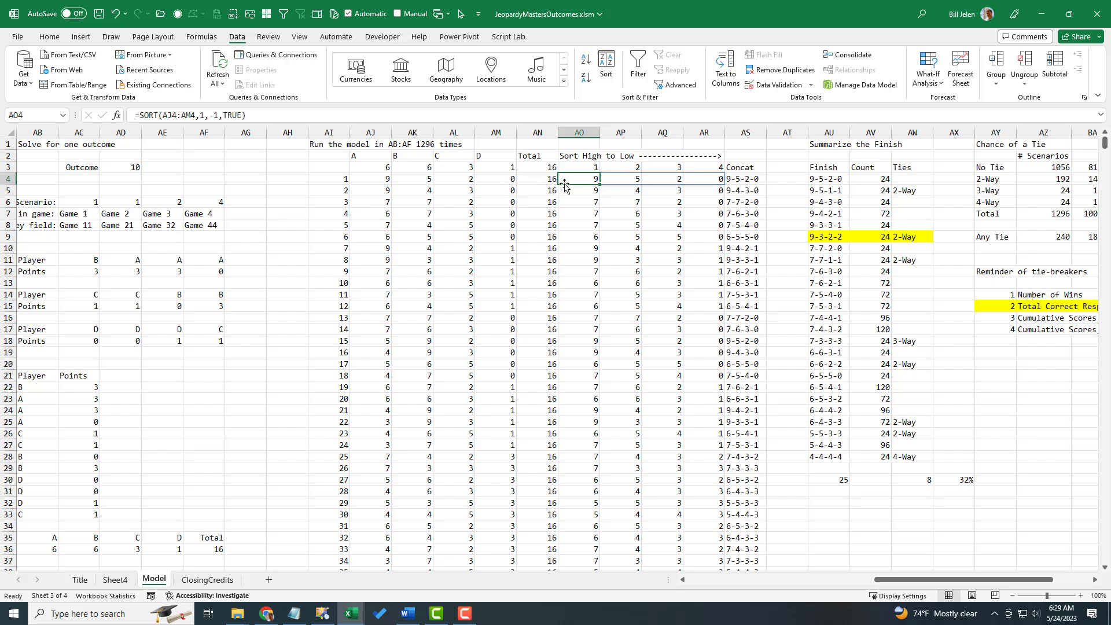
pyautogui.press('F2')
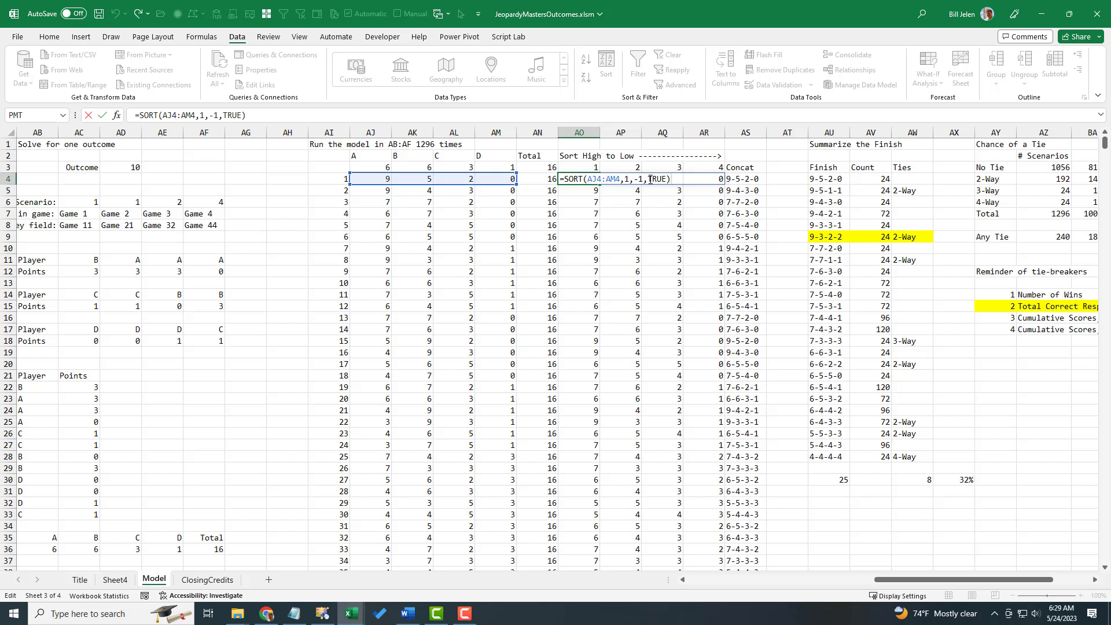
pyautogui.click(651, 180)
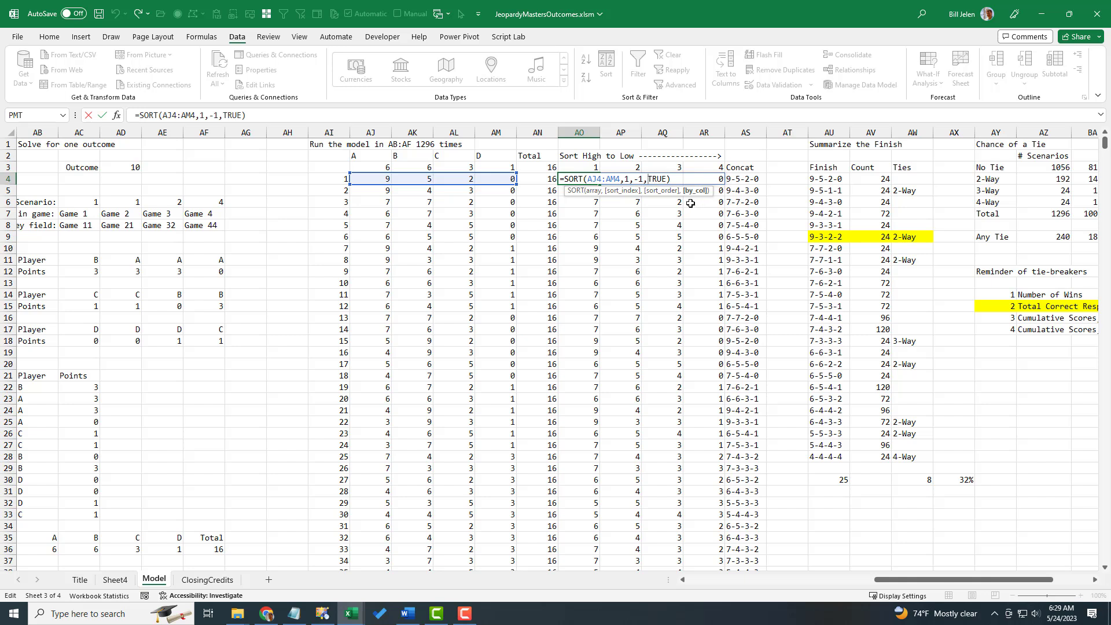
pyautogui.hotkey('ctrl', 'Return')
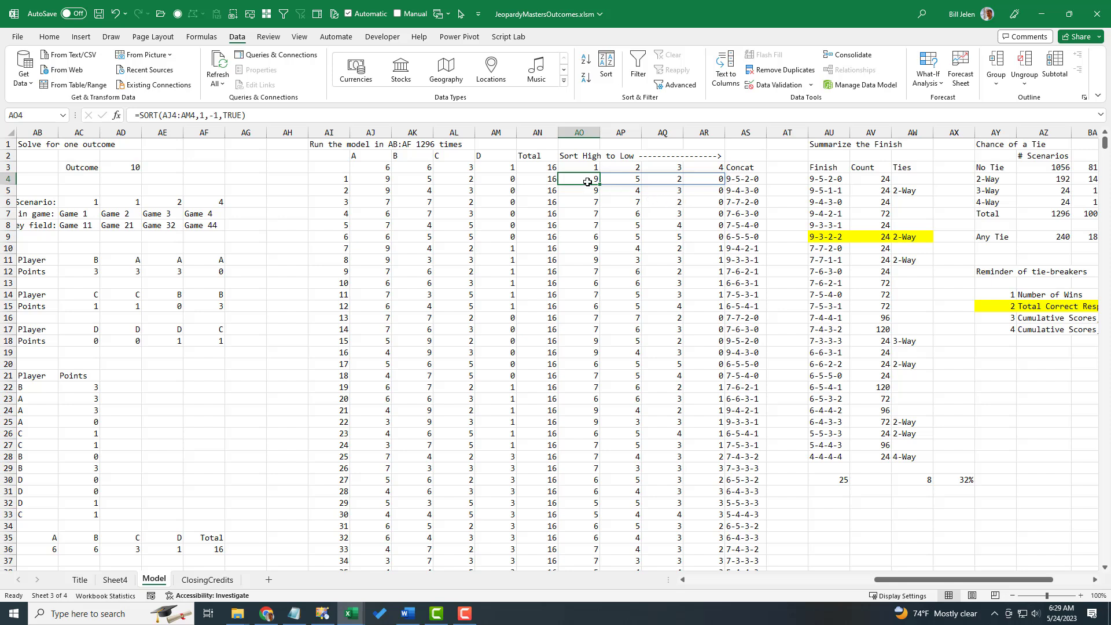
pyautogui.click(733, 183)
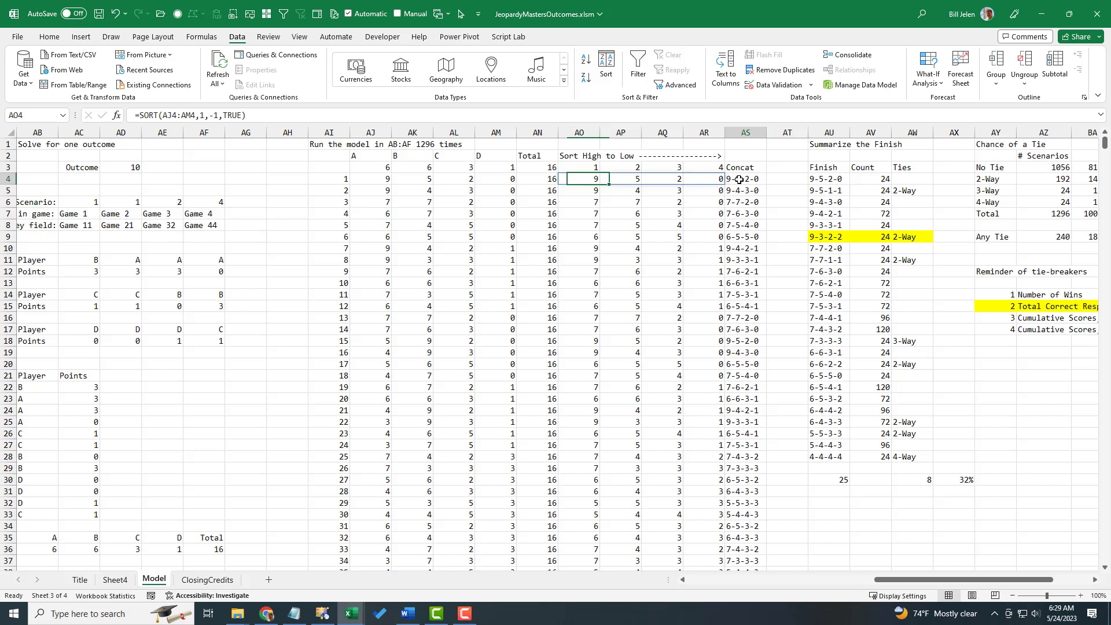
pyautogui.doubleClick(822, 180)
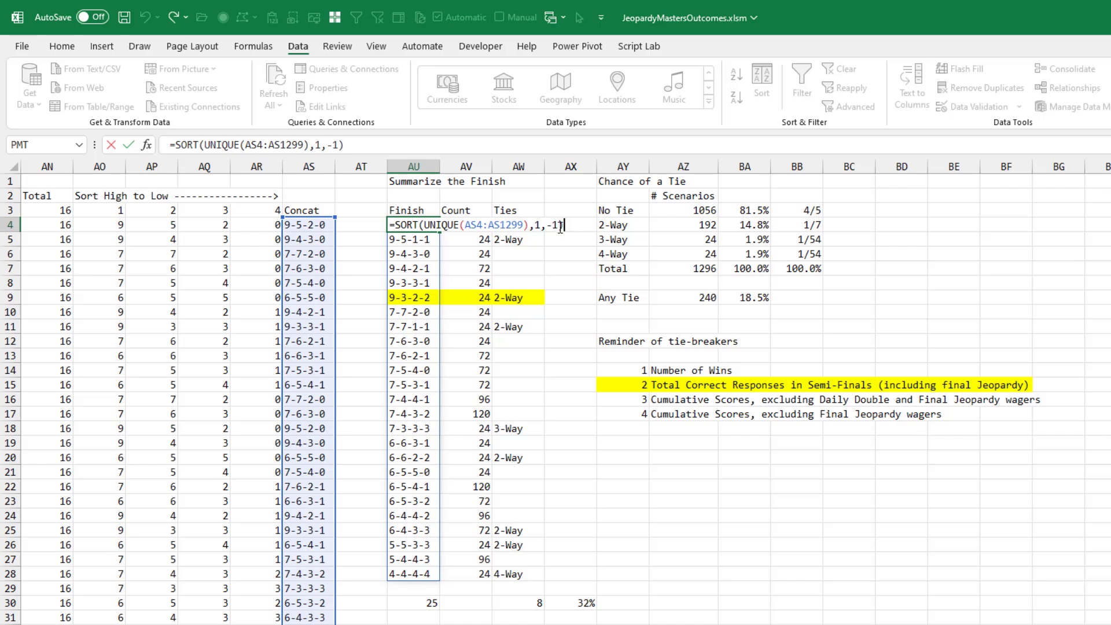
pyautogui.press('Escape')
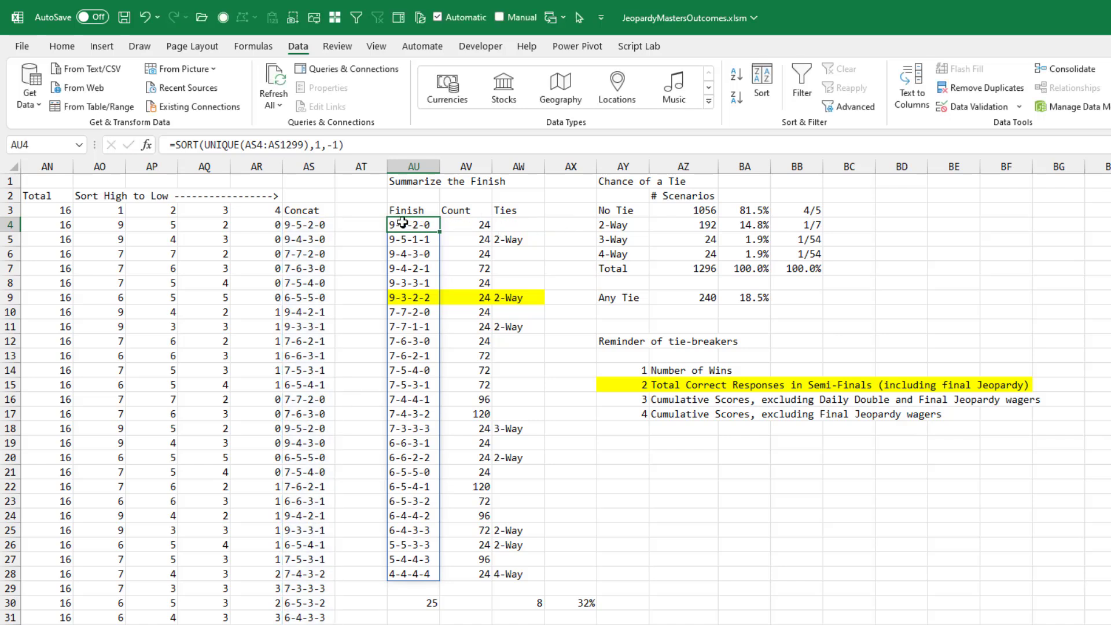
pyautogui.click(484, 226)
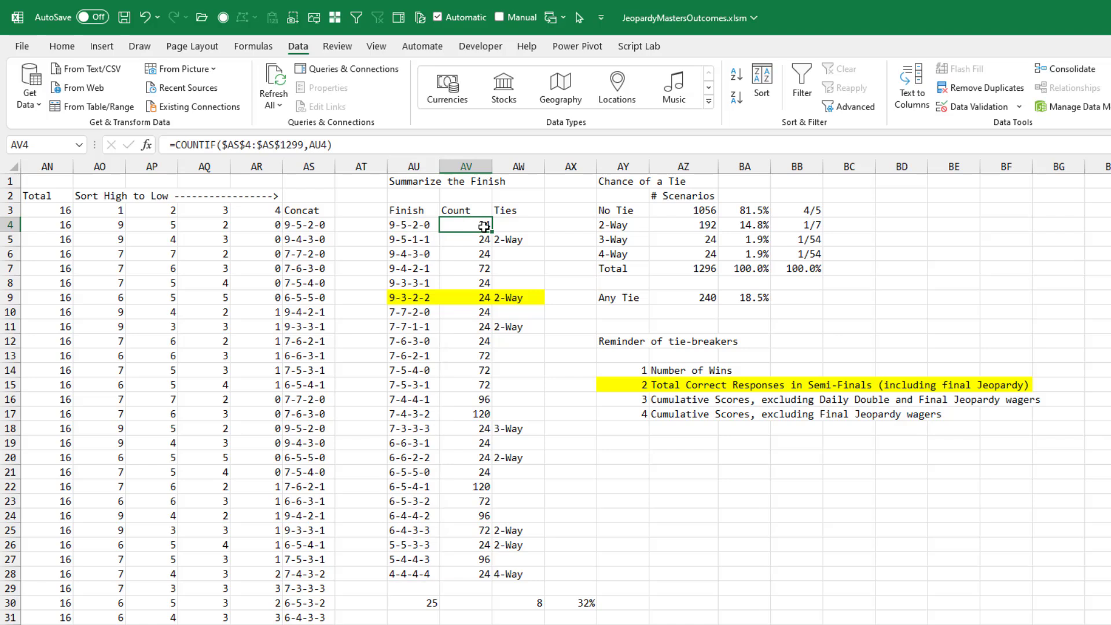
pyautogui.doubleClick(484, 226)
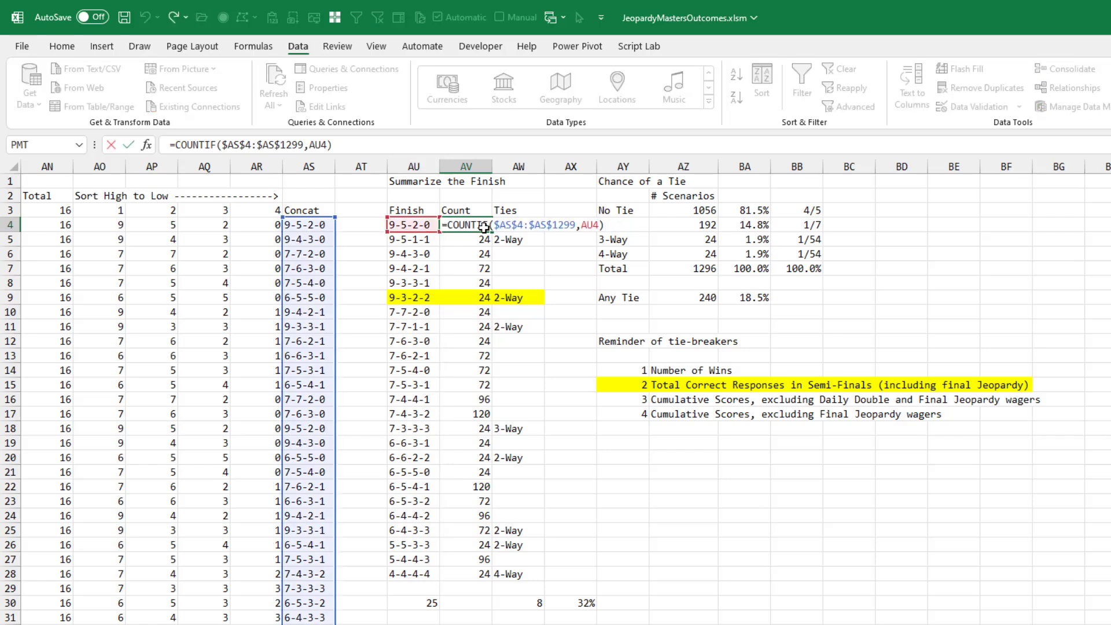
pyautogui.press('Escape')
pyautogui.click(514, 227)
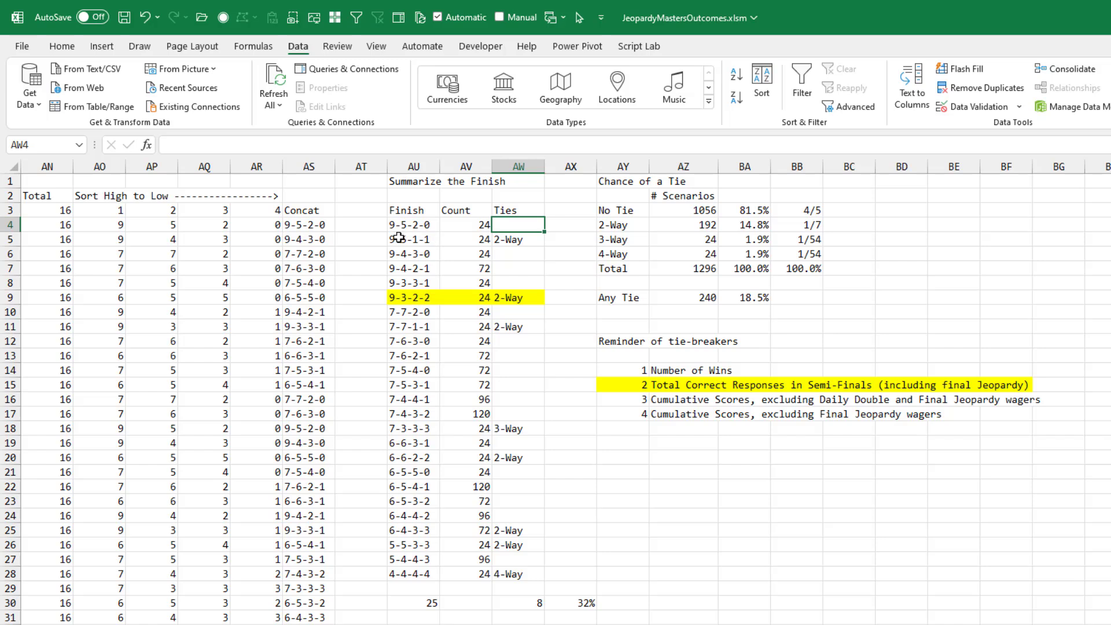
pyautogui.click(511, 433)
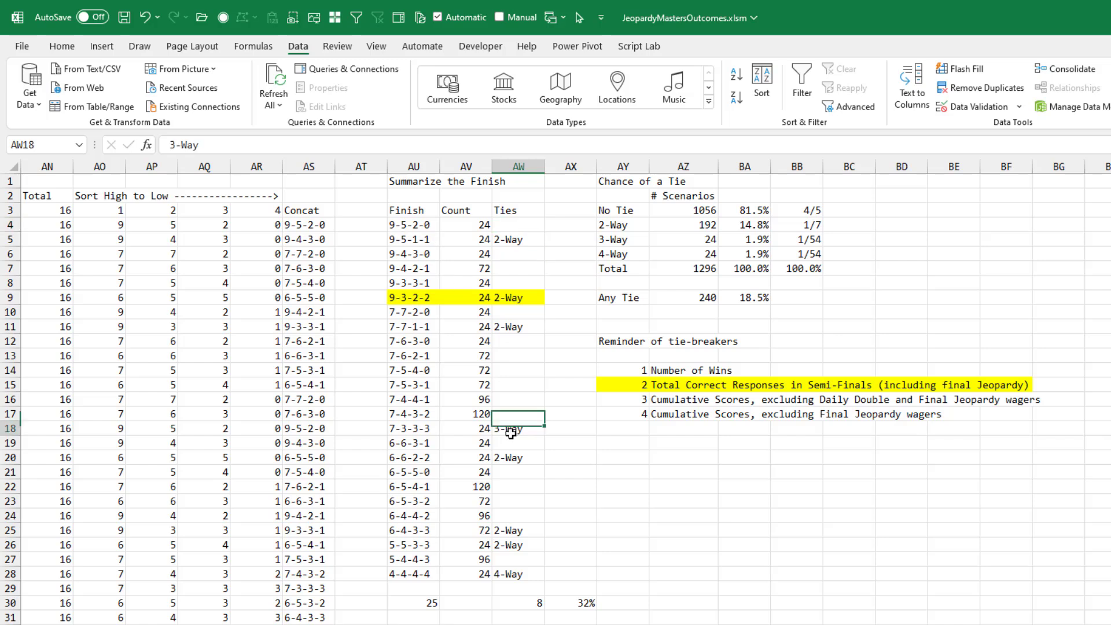
pyautogui.click(503, 573)
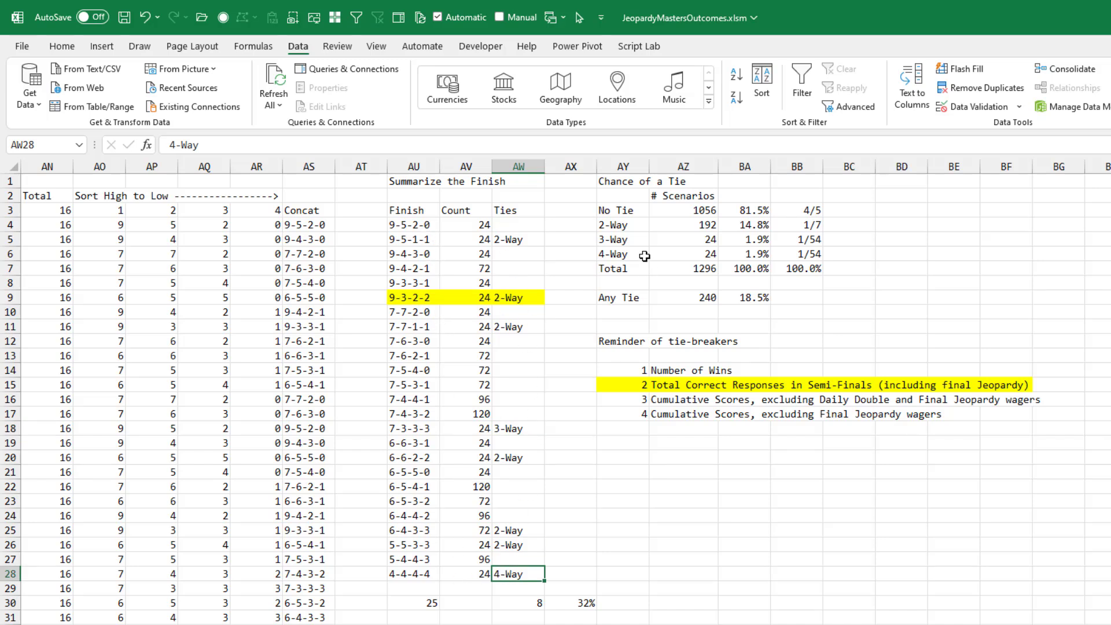
# - Review the 2-Way SUMIF and No Tie percentage formulas, then clear the old fractions in BB3:BB7
pyautogui.click(625, 225)
pyautogui.click(714, 224)
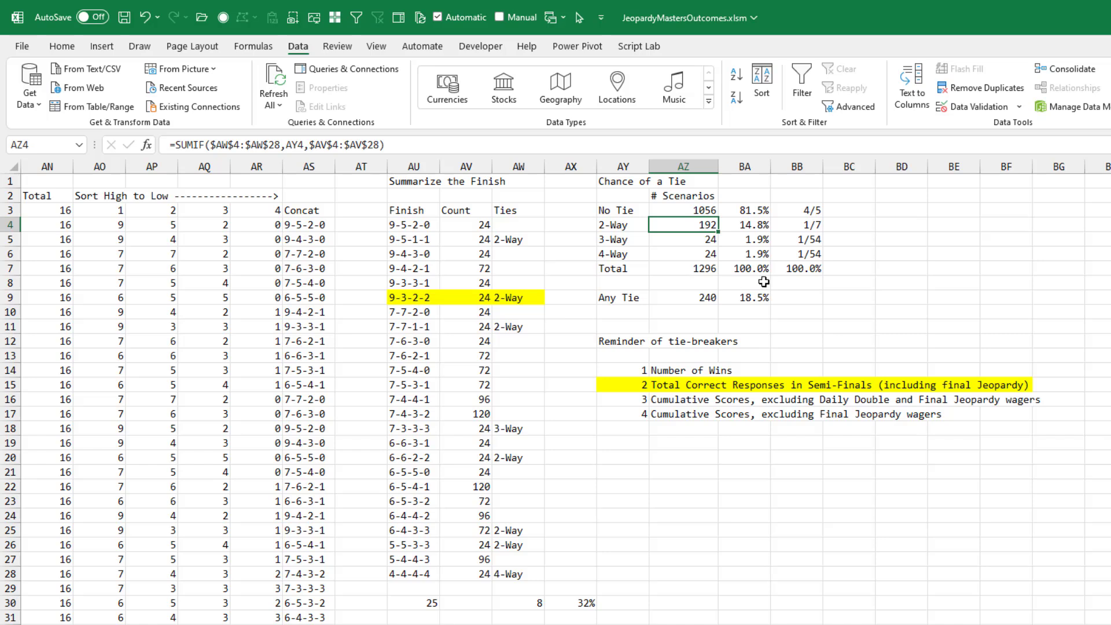
pyautogui.click(746, 211)
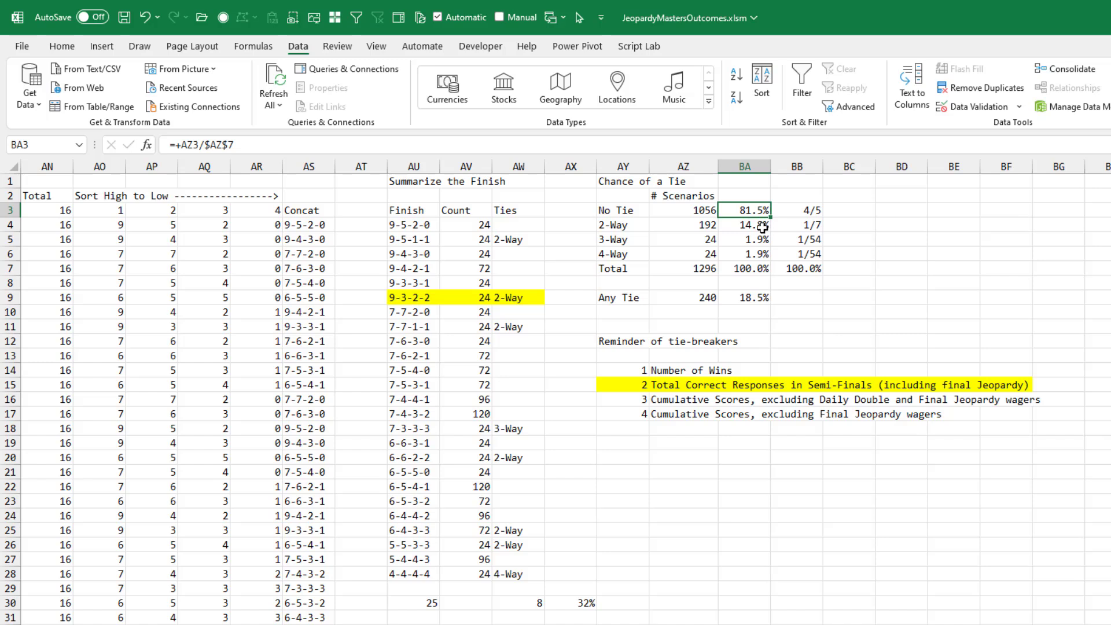
pyautogui.click(797, 211)
pyautogui.hotkey('shift', 'Down')
pyautogui.hotkey('shift', 'Down')
pyautogui.hotkey('shift', 'Down')
pyautogui.hotkey('shift', 'Down')
pyautogui.press('Delete')
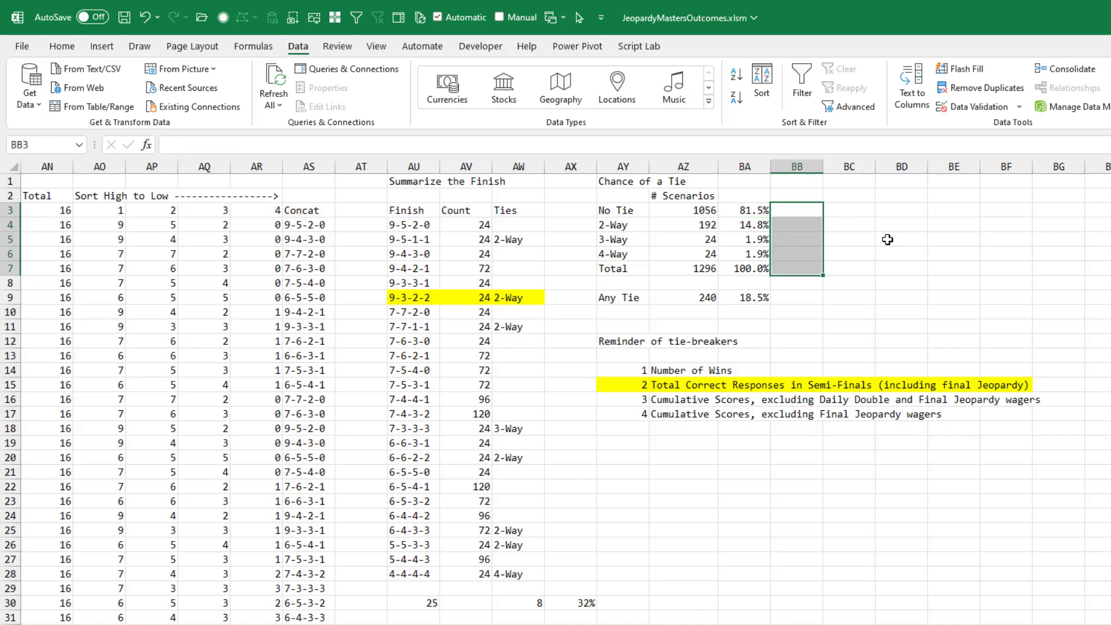
pyautogui.hotkey('shift', 'Up')
pyautogui.hotkey('shift', 'Up')
pyautogui.hotkey('shift', 'Up')
pyautogui.hotkey('shift', 'Up')
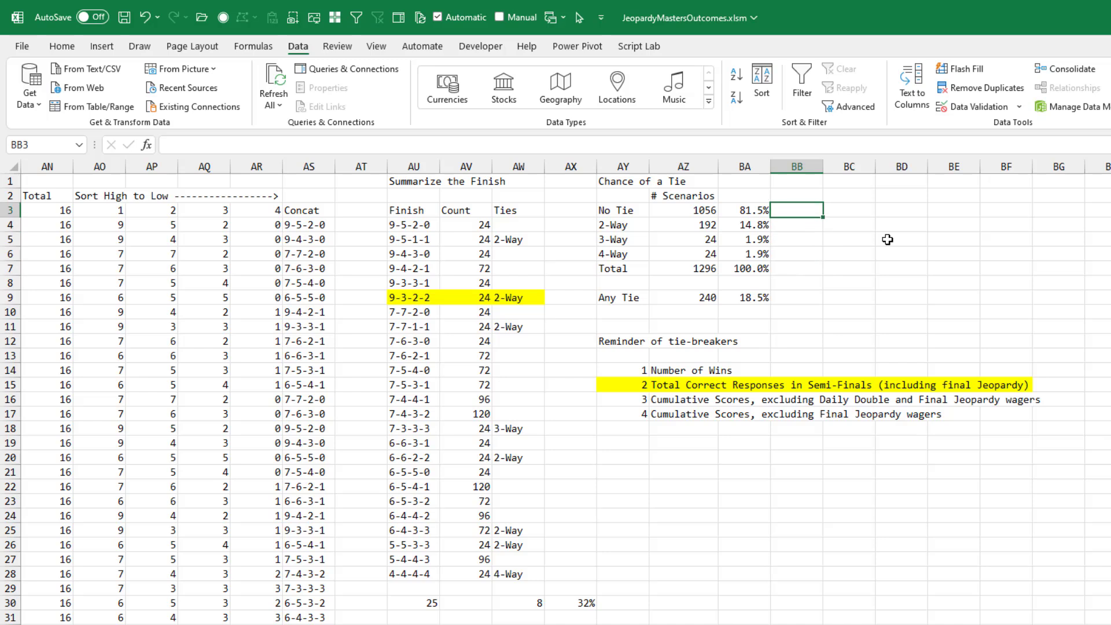
pyautogui.hotkey('shift', 'Down')
pyautogui.hotkey('shift', 'Down')
pyautogui.hotkey('shift', 'Down')
pyautogui.hotkey('shift', 'Down')
pyautogui.press('Return')
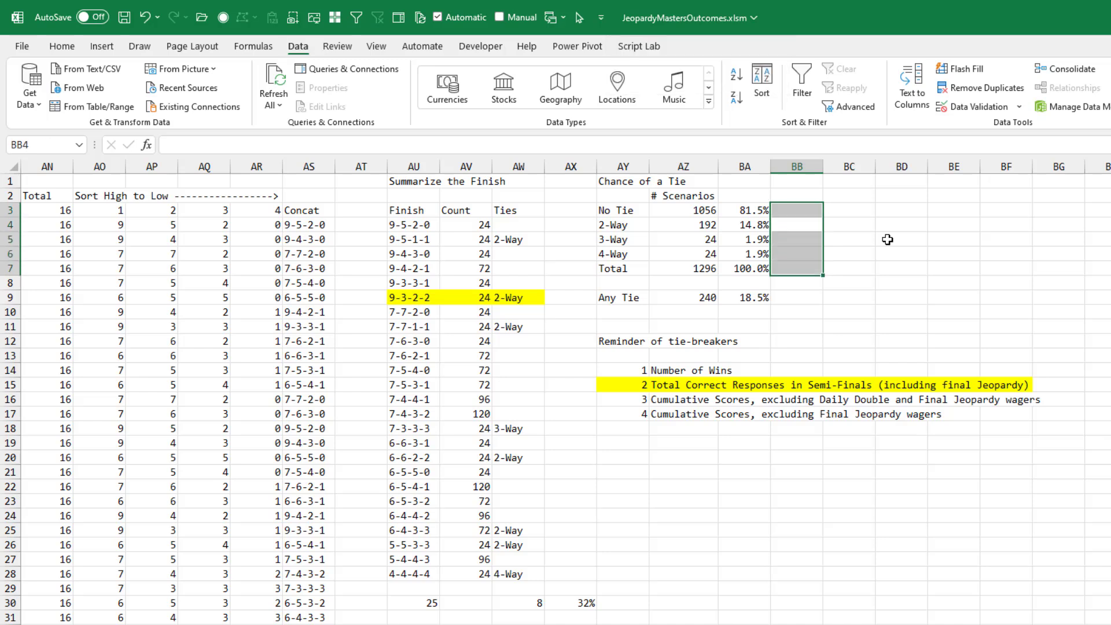
pyautogui.hotkey('shift', 'Up')
pyautogui.hotkey('shift', 'Up')
pyautogui.hotkey('shift', 'Up')
pyautogui.hotkey('shift', 'Up')
# - Enter =BA3 in BB3 and copy it down through BB7
pyautogui.write('=')
pyautogui.press('Left')
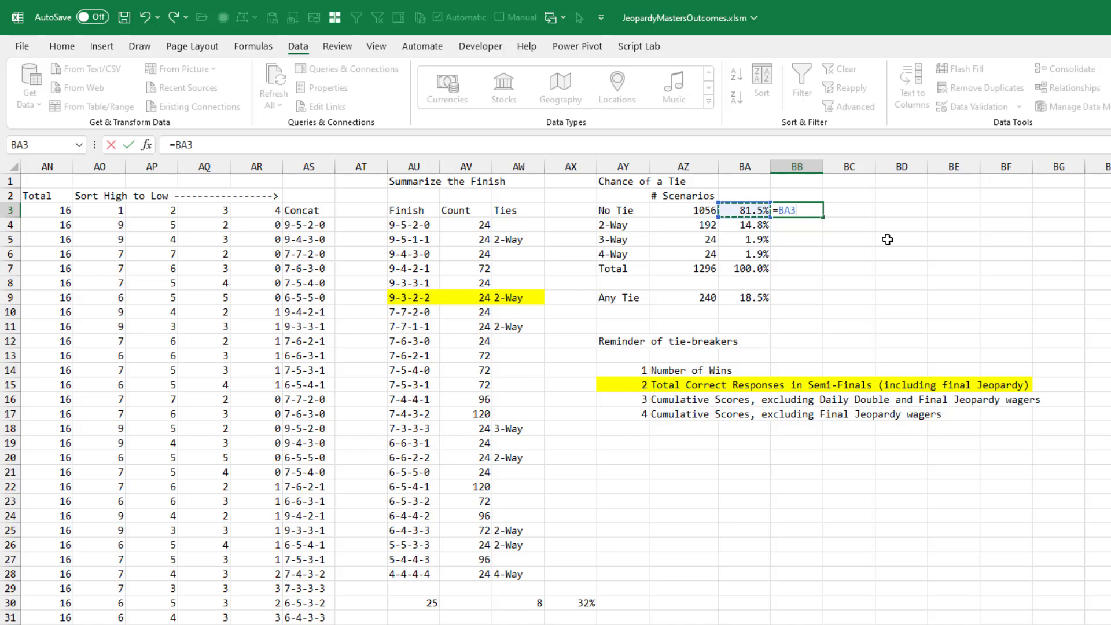
pyautogui.hotkey('ctrl', 'Return')
pyautogui.hotkey('ctrl', 'c')
pyautogui.hotkey('shift', 'Down')
pyautogui.hotkey('shift', 'Down')
pyautogui.hotkey('shift', 'Down')
pyautogui.hotkey('shift', 'Down')
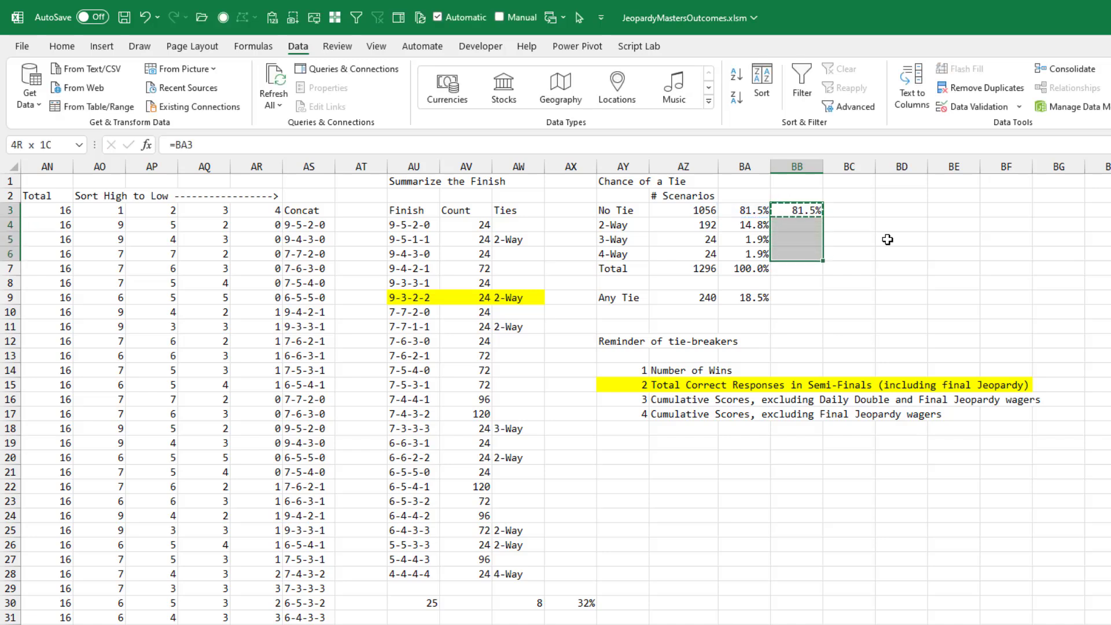
pyautogui.hotkey('ctrl', 'v')
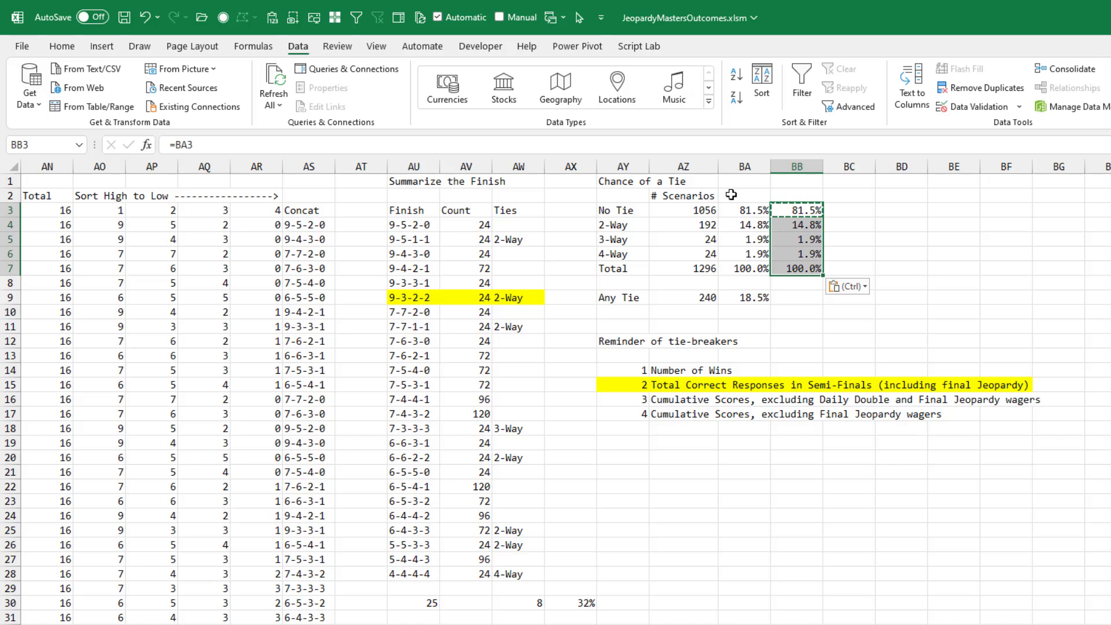
pyautogui.press('alt')
# - Apply the Fraction number format to BB3:BB7
pyautogui.press('h')
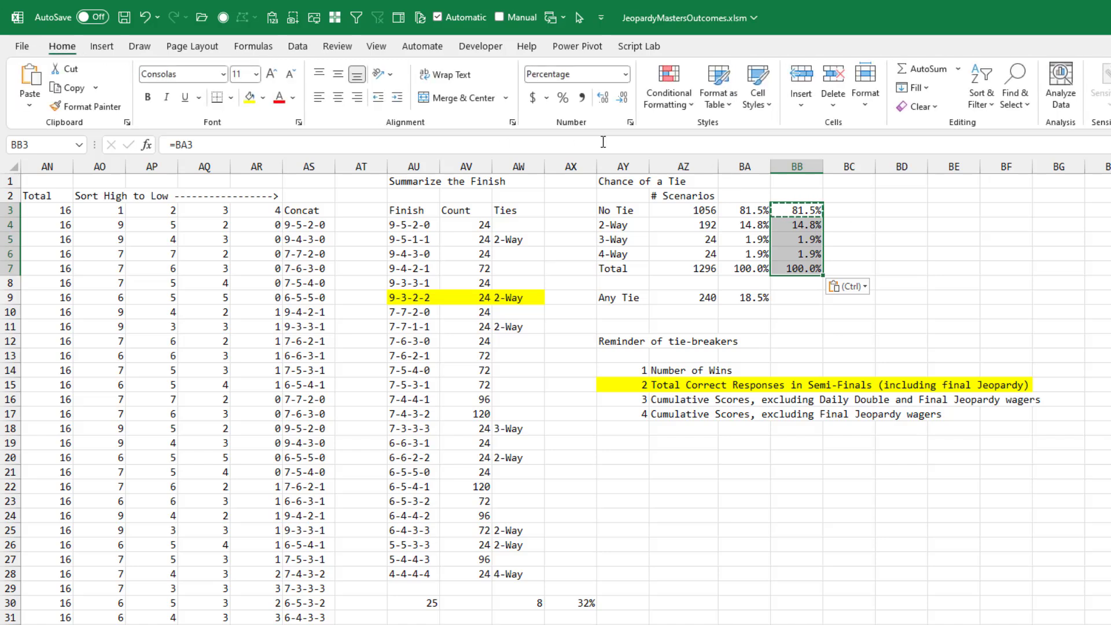
pyautogui.click(629, 122)
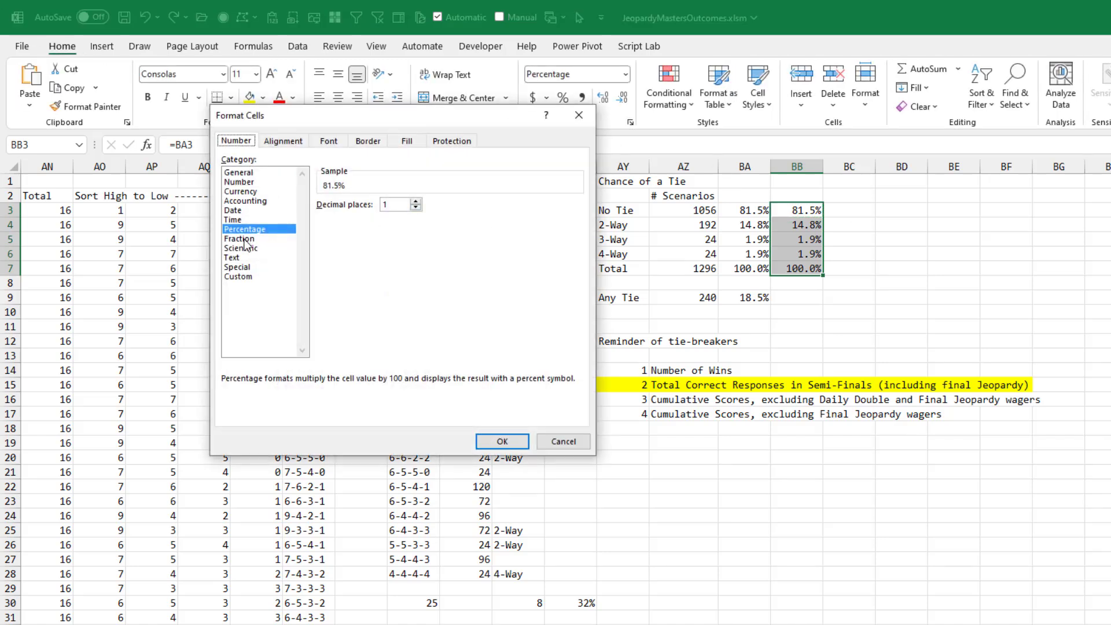
pyautogui.click(243, 239)
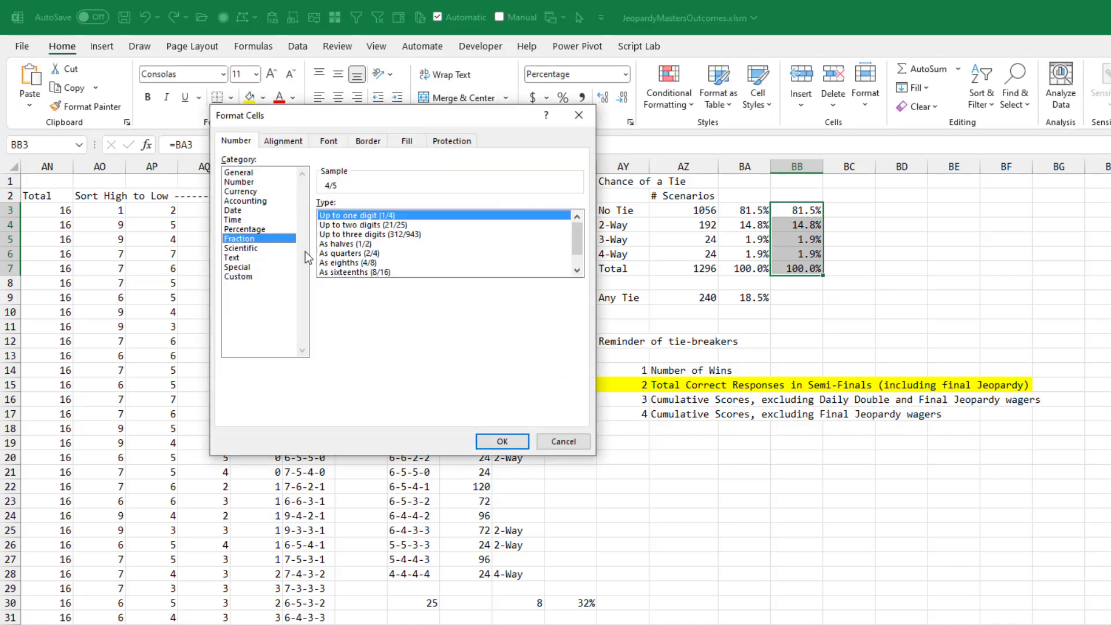
pyautogui.click(499, 443)
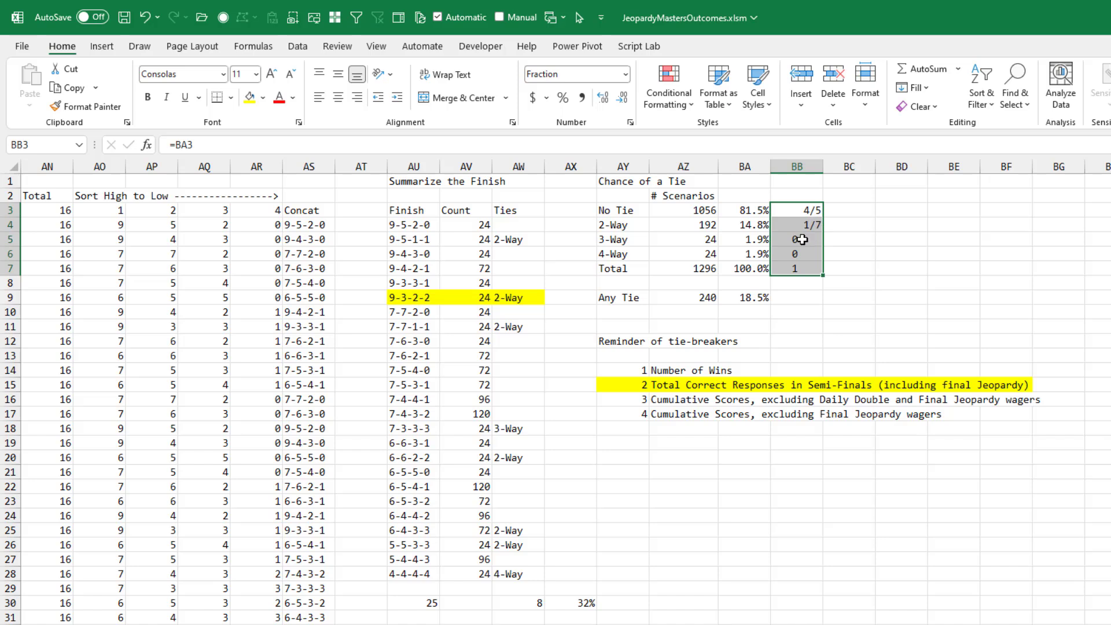
# - Format BB5:BB7 as up-to-two-digit fractions so the 3-Way and 4-Way odds read 1/54
pyautogui.click(802, 240)
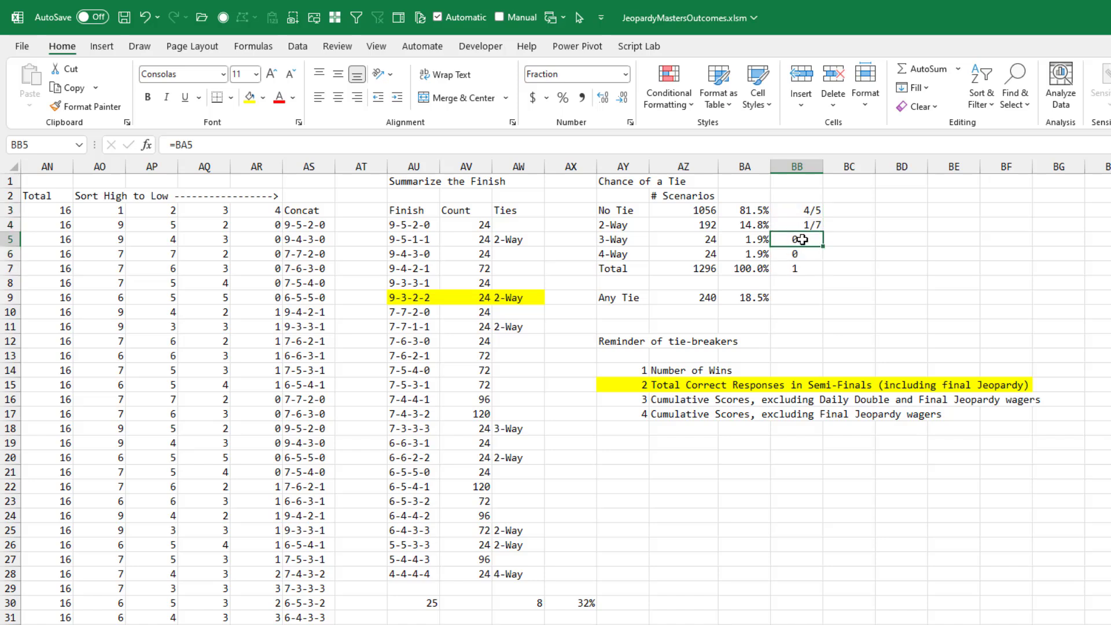
pyautogui.hotkey('shift', 'Down')
pyautogui.hotkey('shift', 'Down')
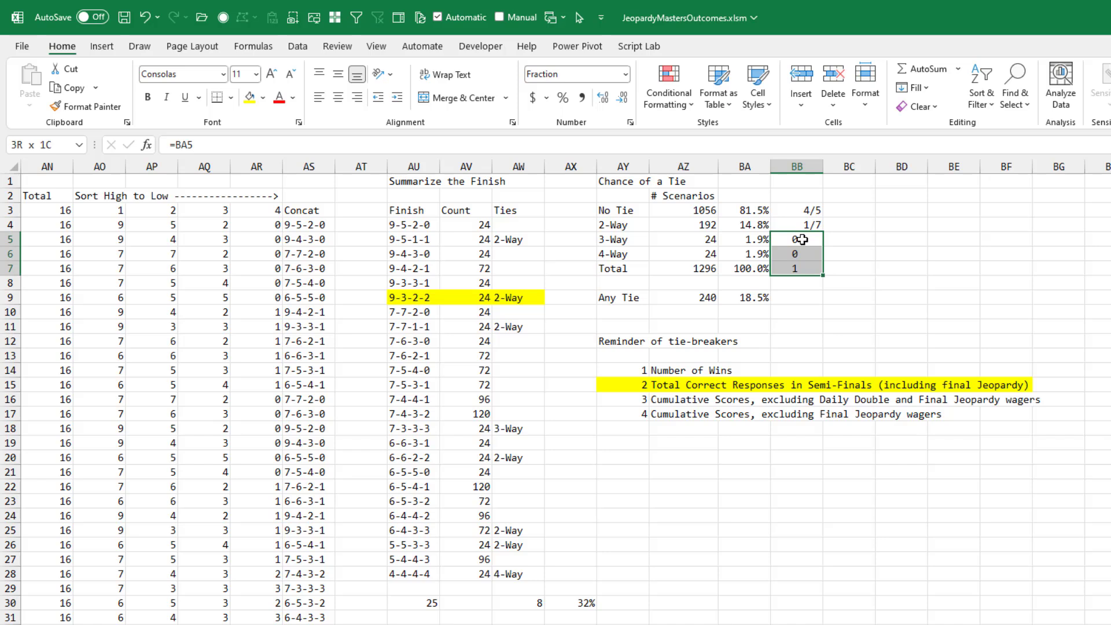
pyautogui.hotkey('ctrl', '1')
pyautogui.click(365, 225)
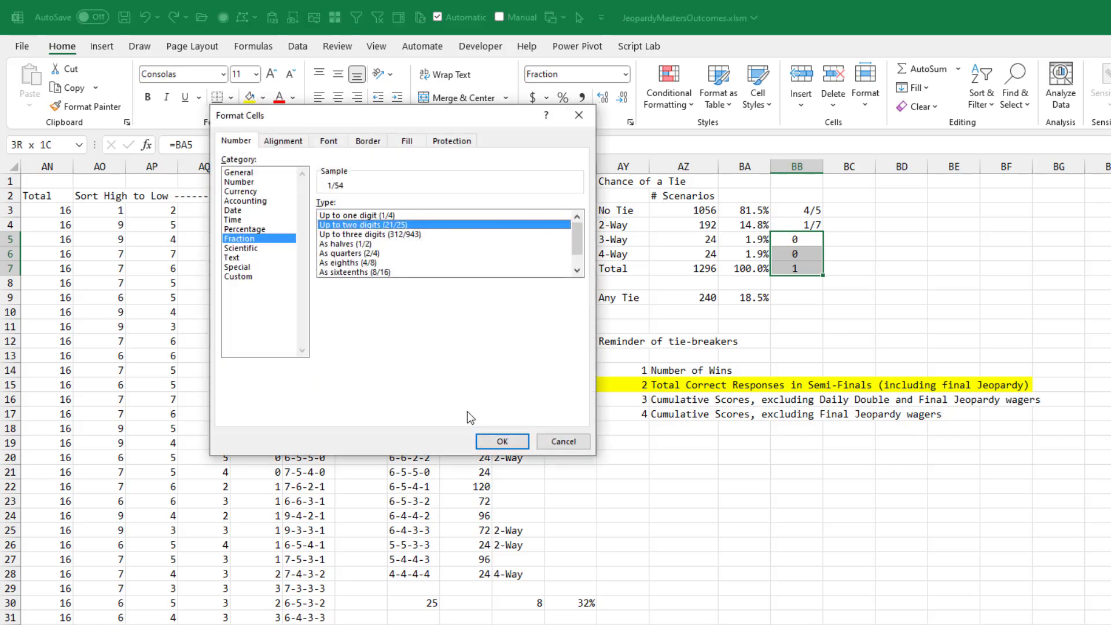
pyautogui.click(499, 441)
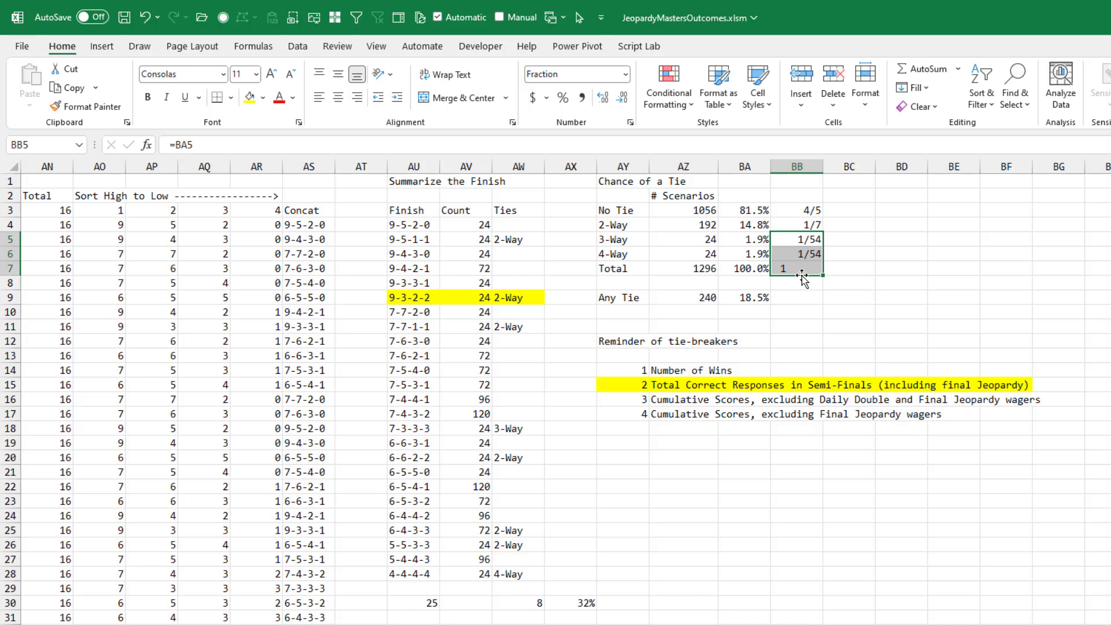
pyautogui.press('Down')
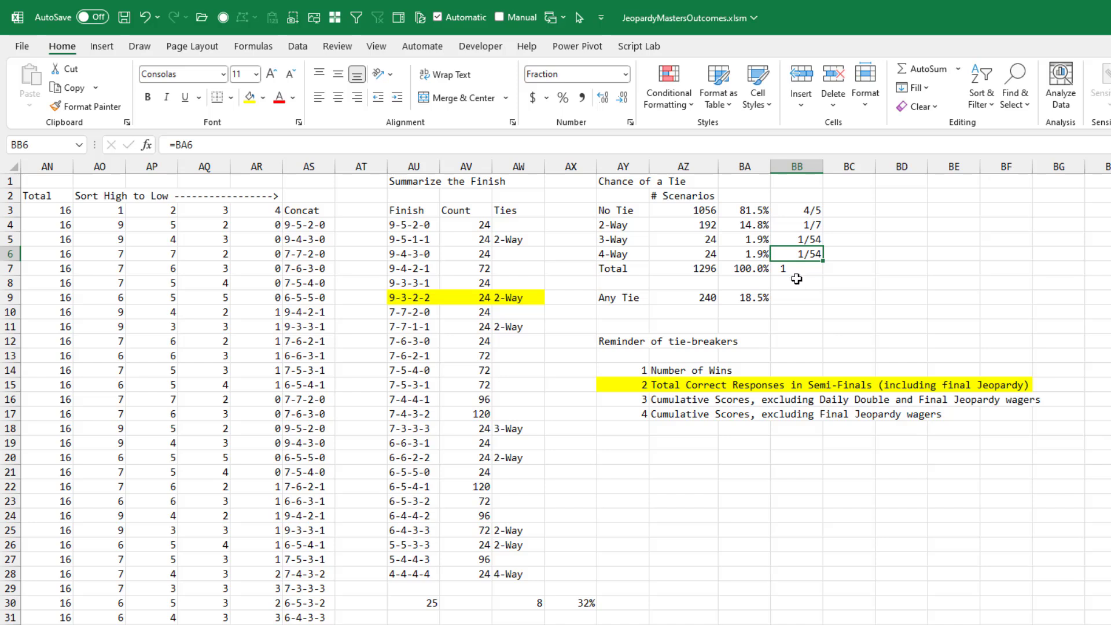
# - Move to the ClosingCredits sheet with its sign-off cue card and show credits
pyautogui.hotkey('ctrl', 'pagedown')
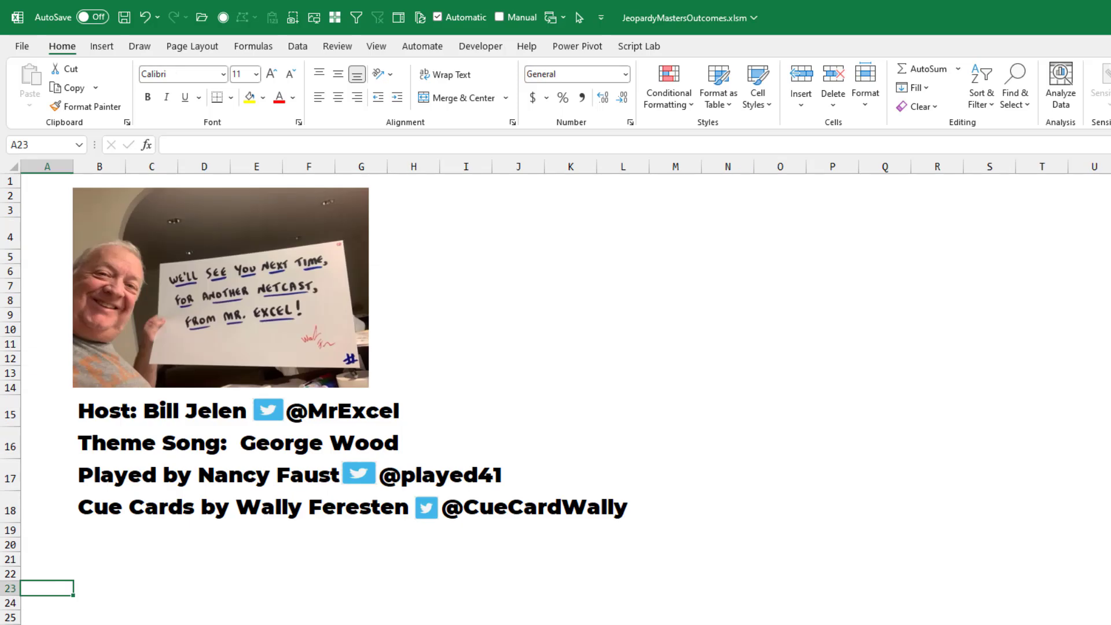